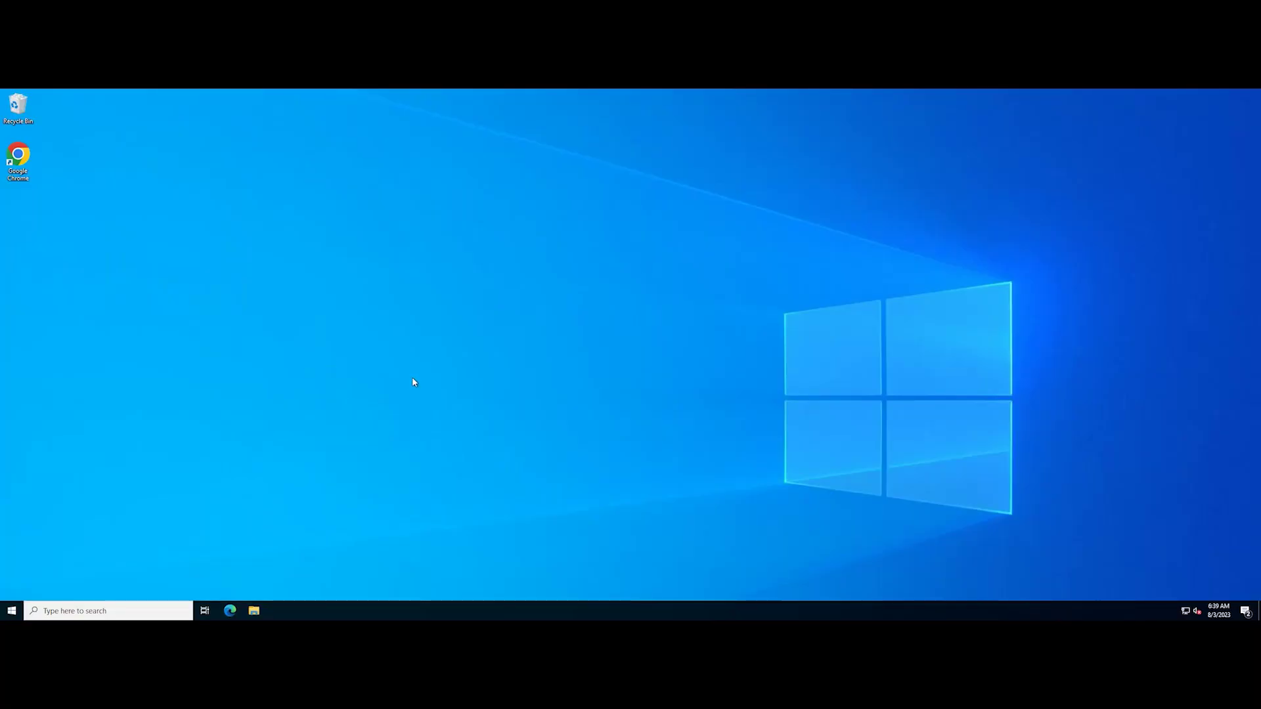
Launch services.msc and open the Credential Manager service's Properties.
key(super+r)
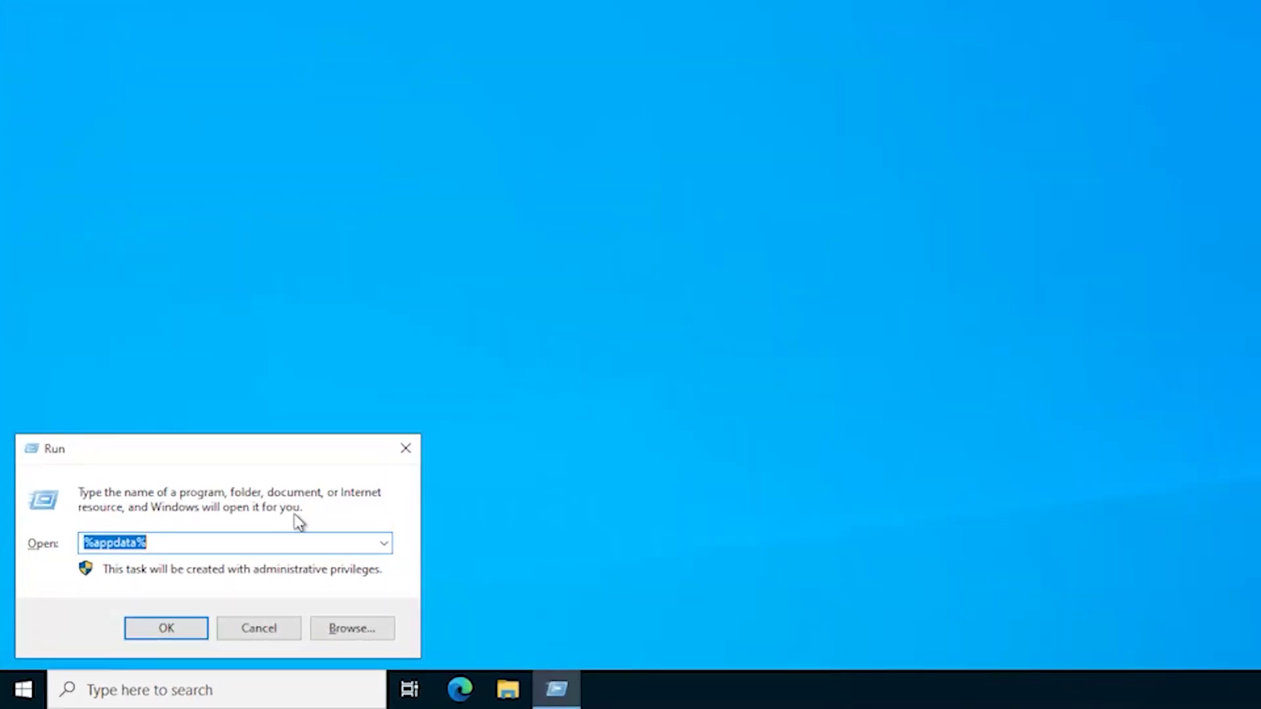
text(services.msc)
click(197, 628)
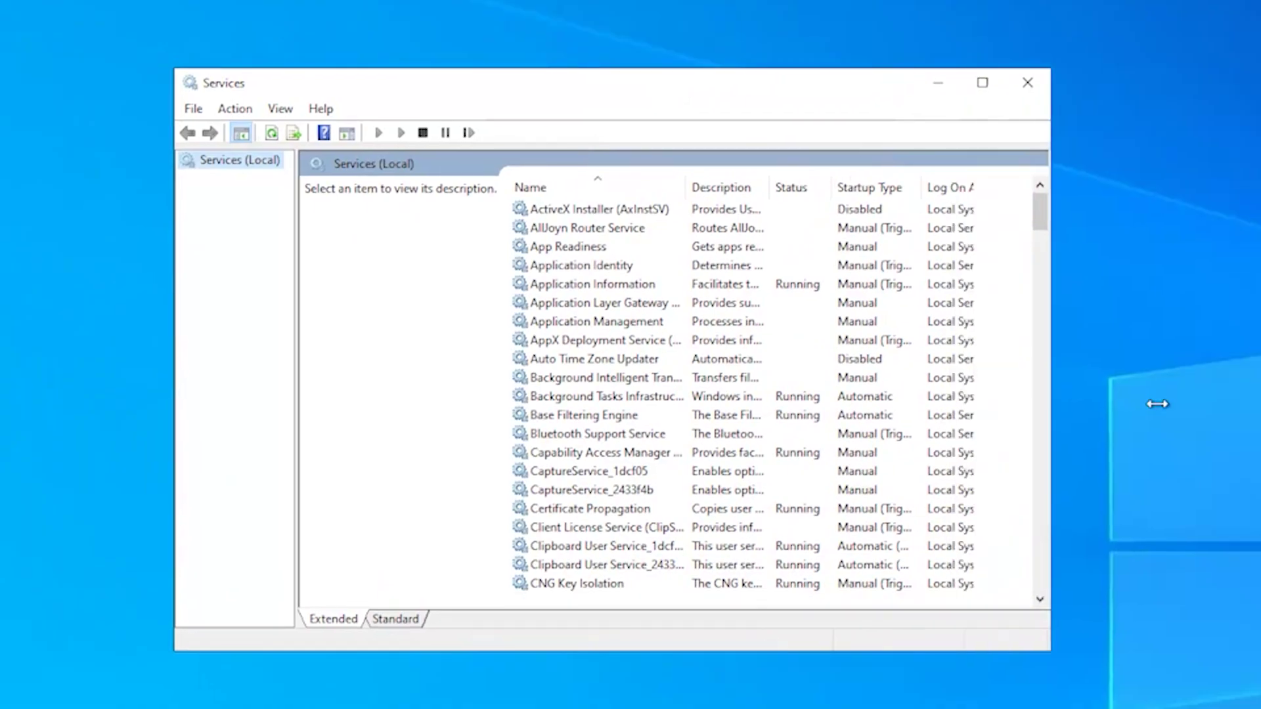
scroll(869, 325, down, 3)
scroll(869, 325, down, 2)
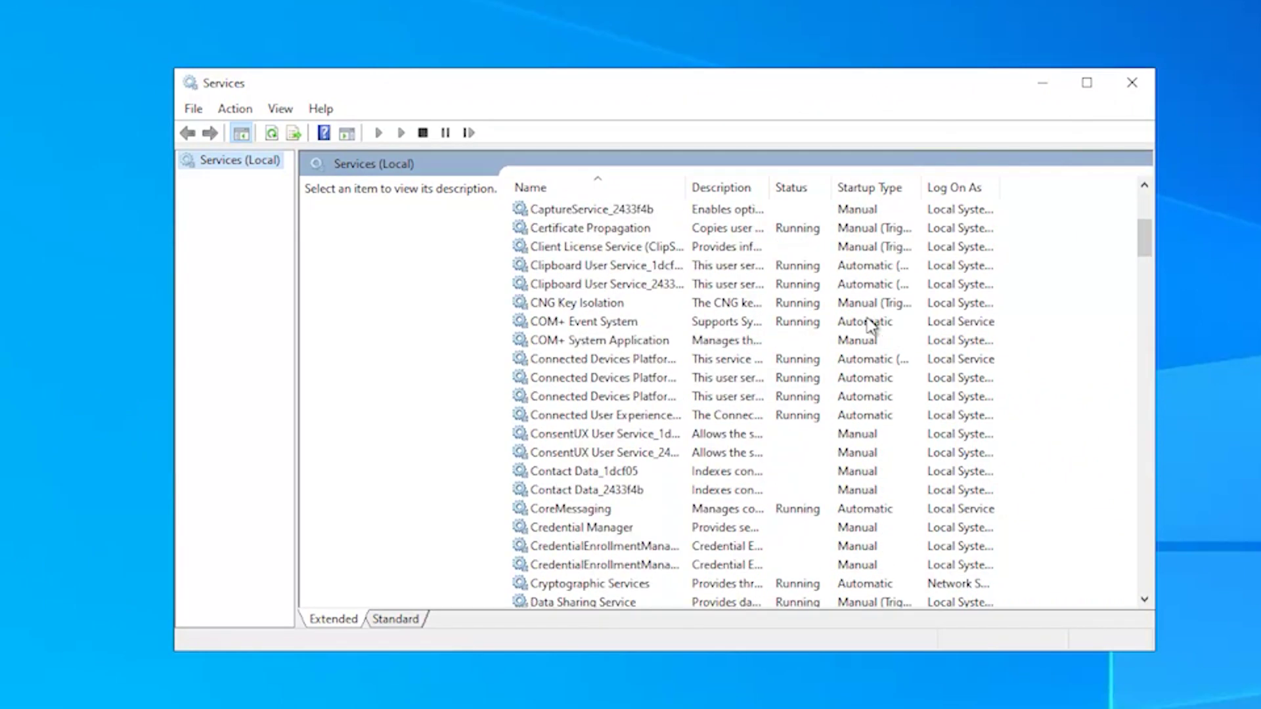
scroll(869, 325, down, 1)
scroll(870, 325, down, 1)
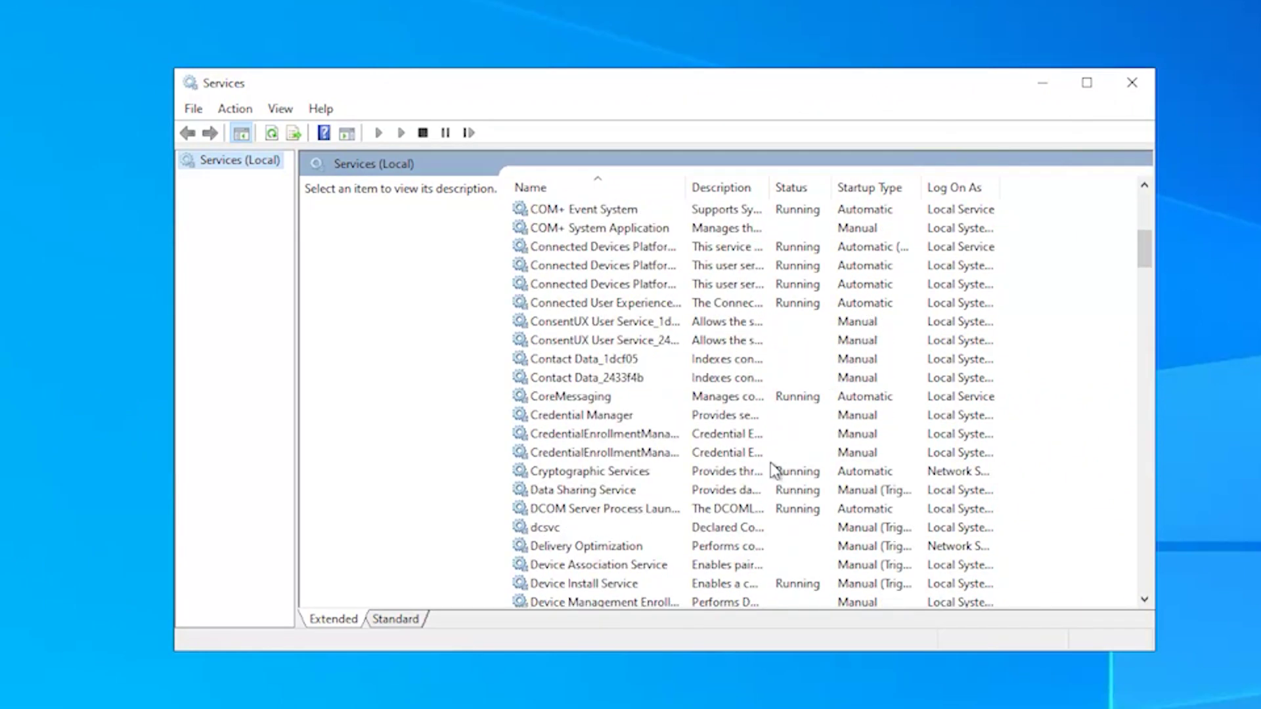
click(596, 419)
mouse_move(581, 415)
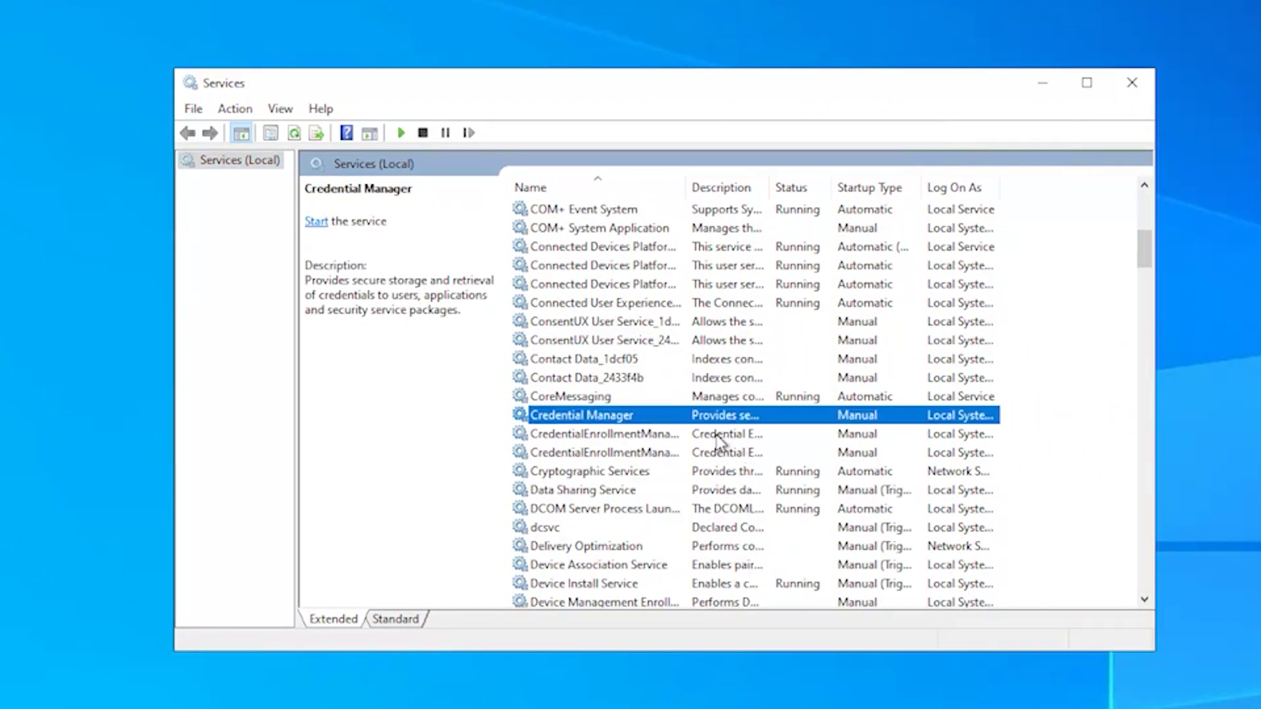
right_click(679, 421)
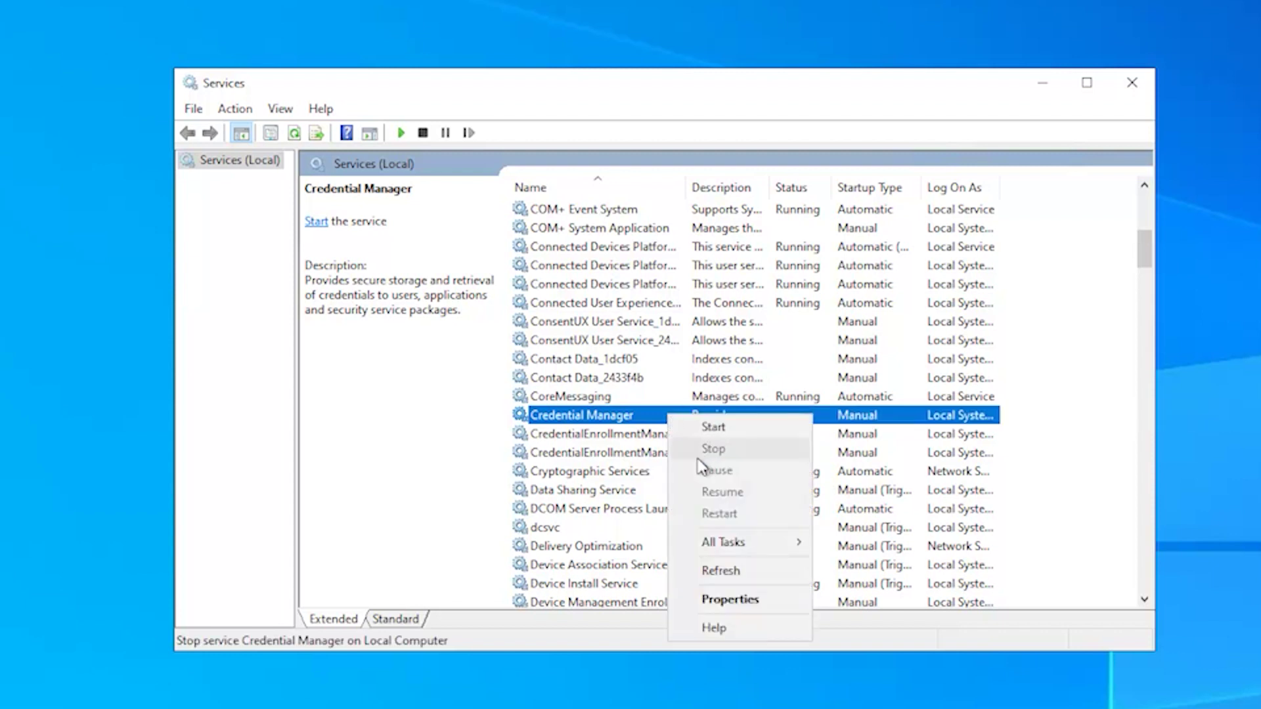
click(712, 601)
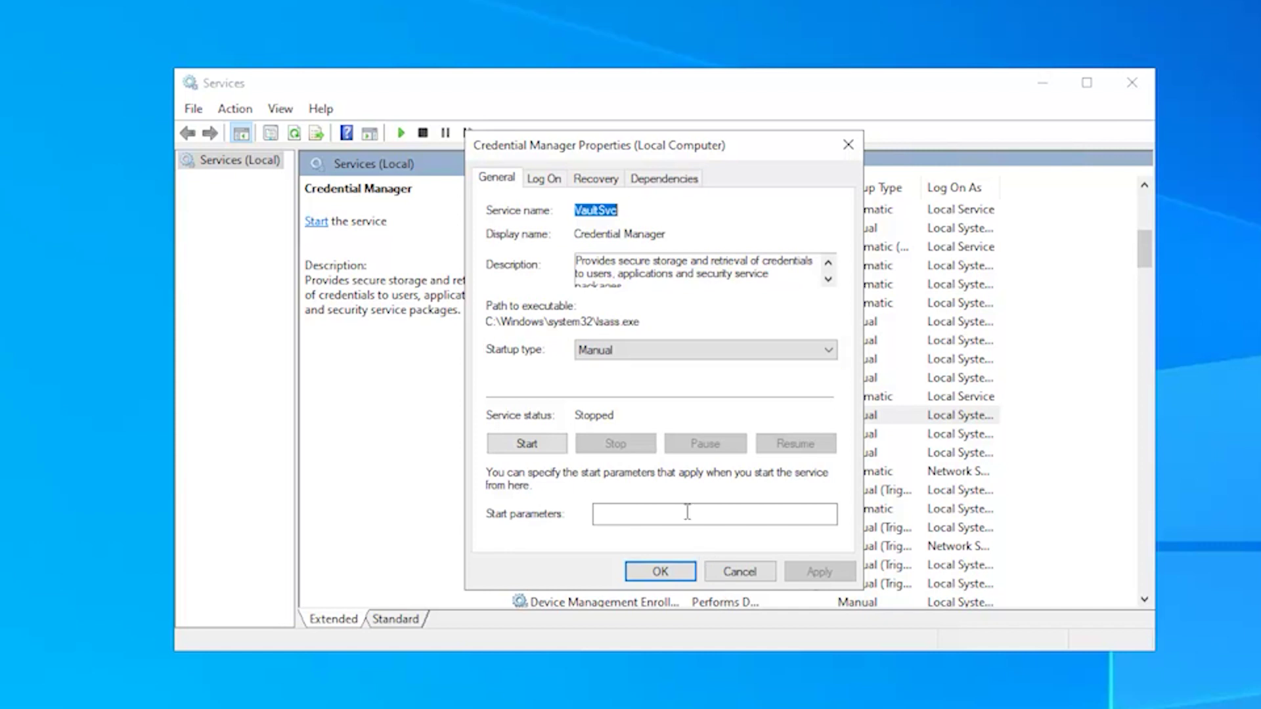
Set Credential Manager's startup type to Automatic, start the service, and apply.
click(713, 357)
click(631, 382)
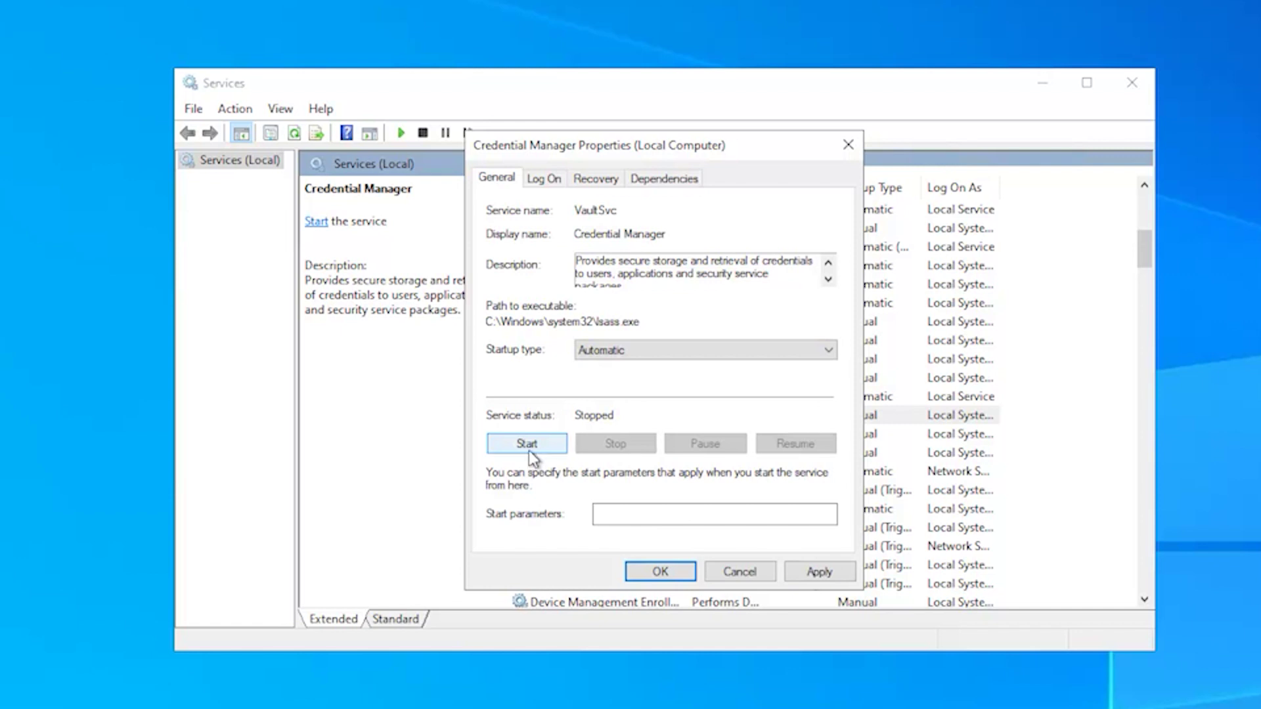
click(530, 445)
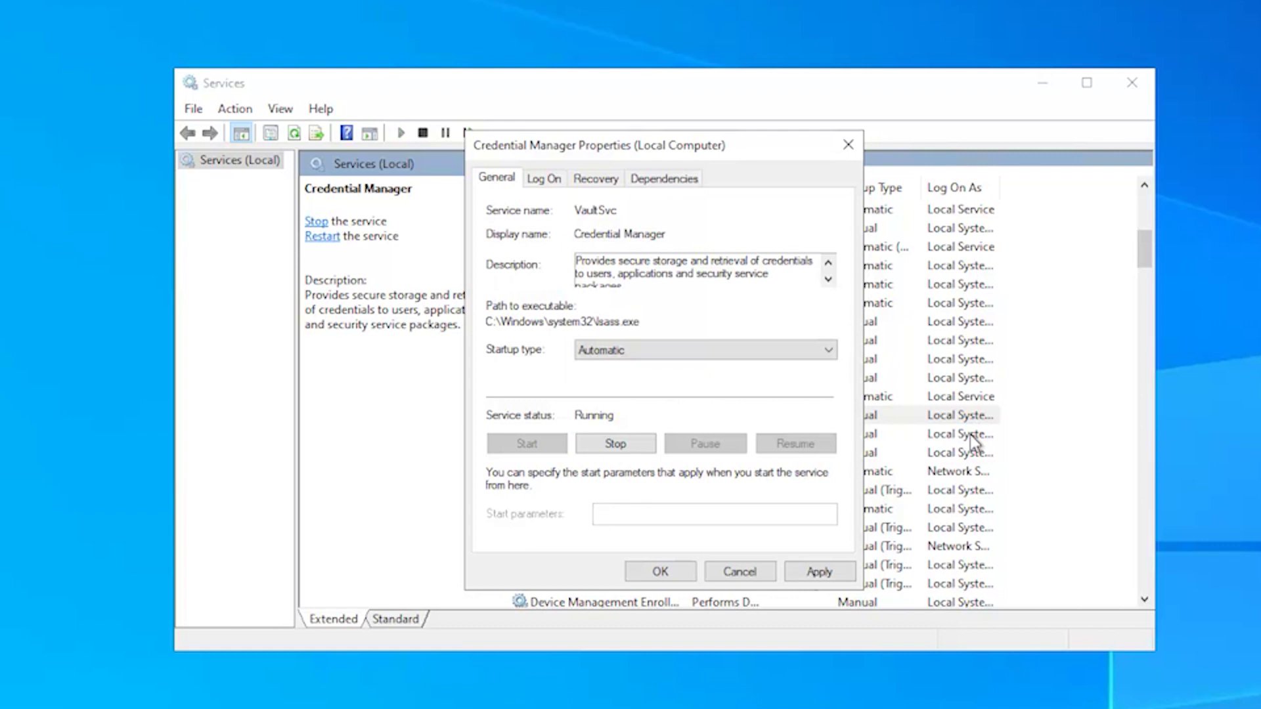
click(817, 576)
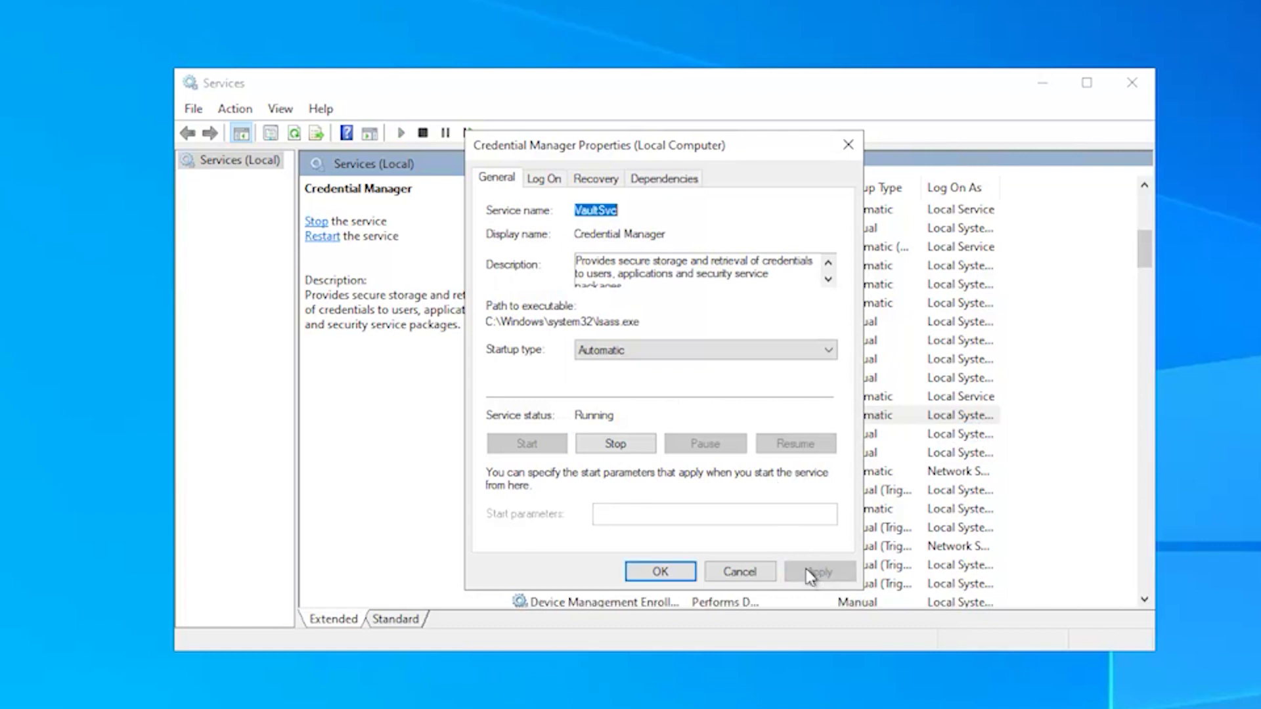
click(669, 574)
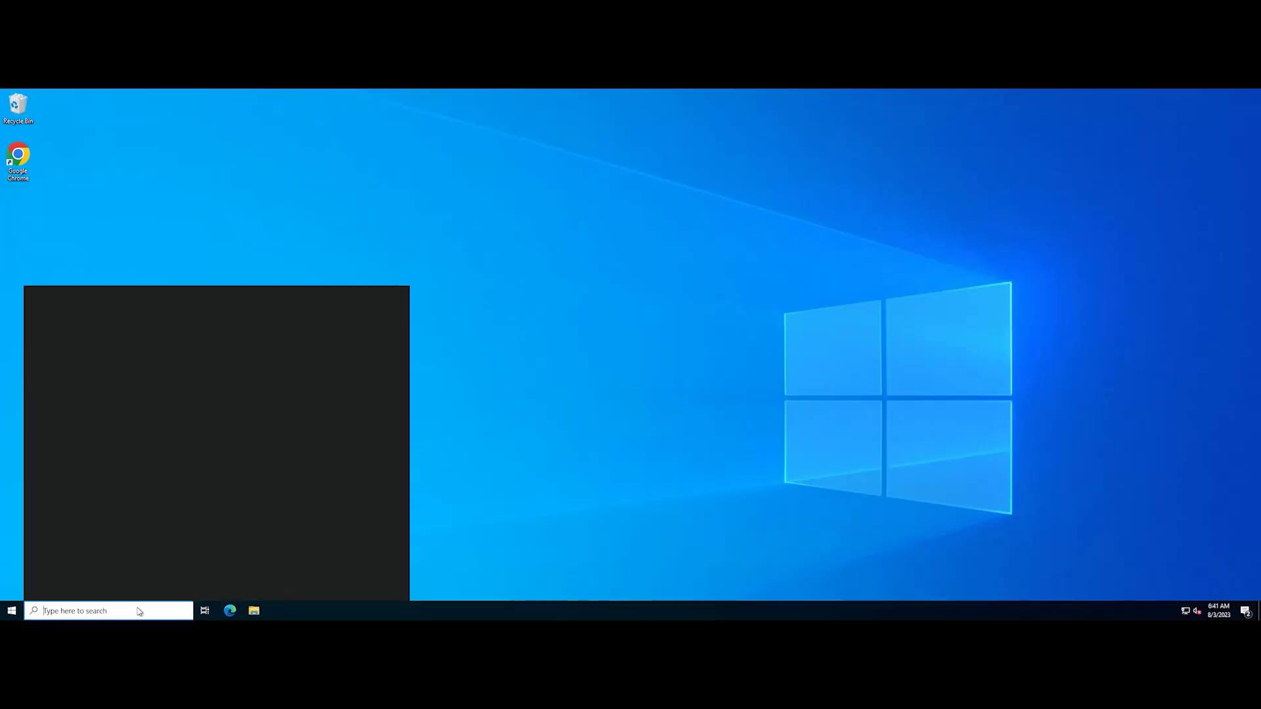
text(services)
Restart the Credential Manager service from the Services console opened via Start search.
click(183, 346)
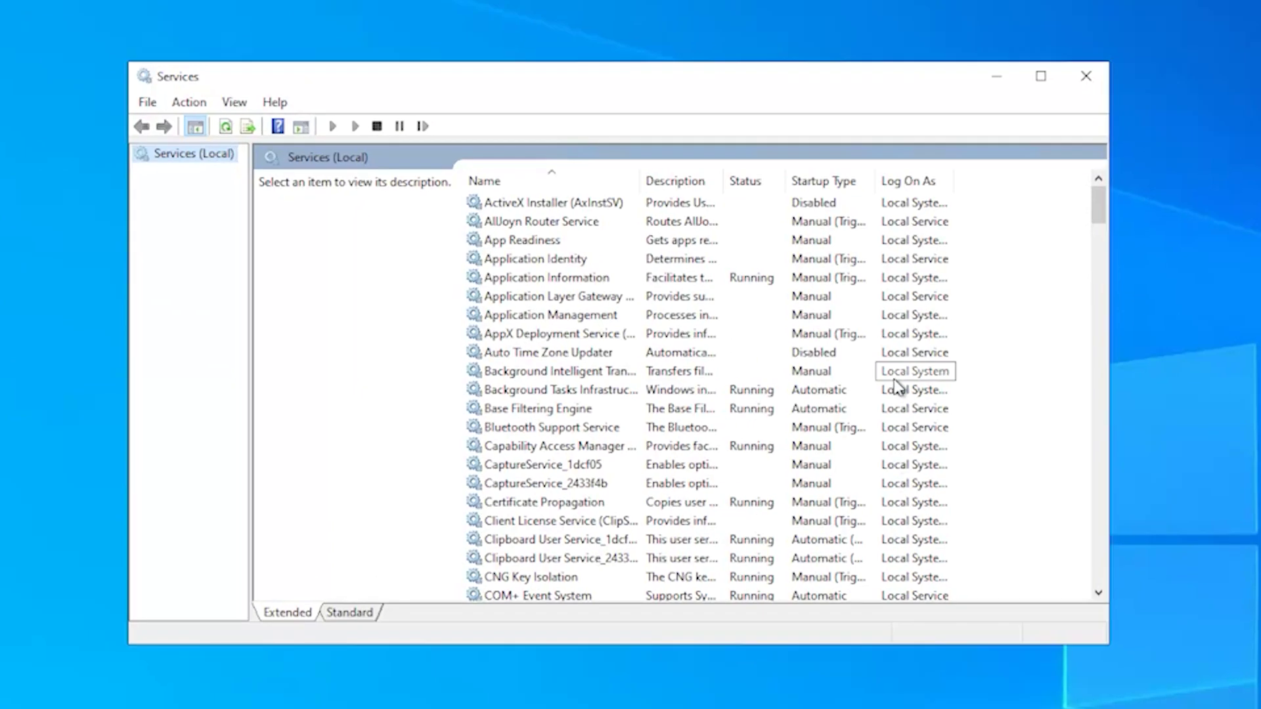
scroll(740, 296, down, 3)
scroll(680, 355, down, 3)
scroll(680, 357, down, 1)
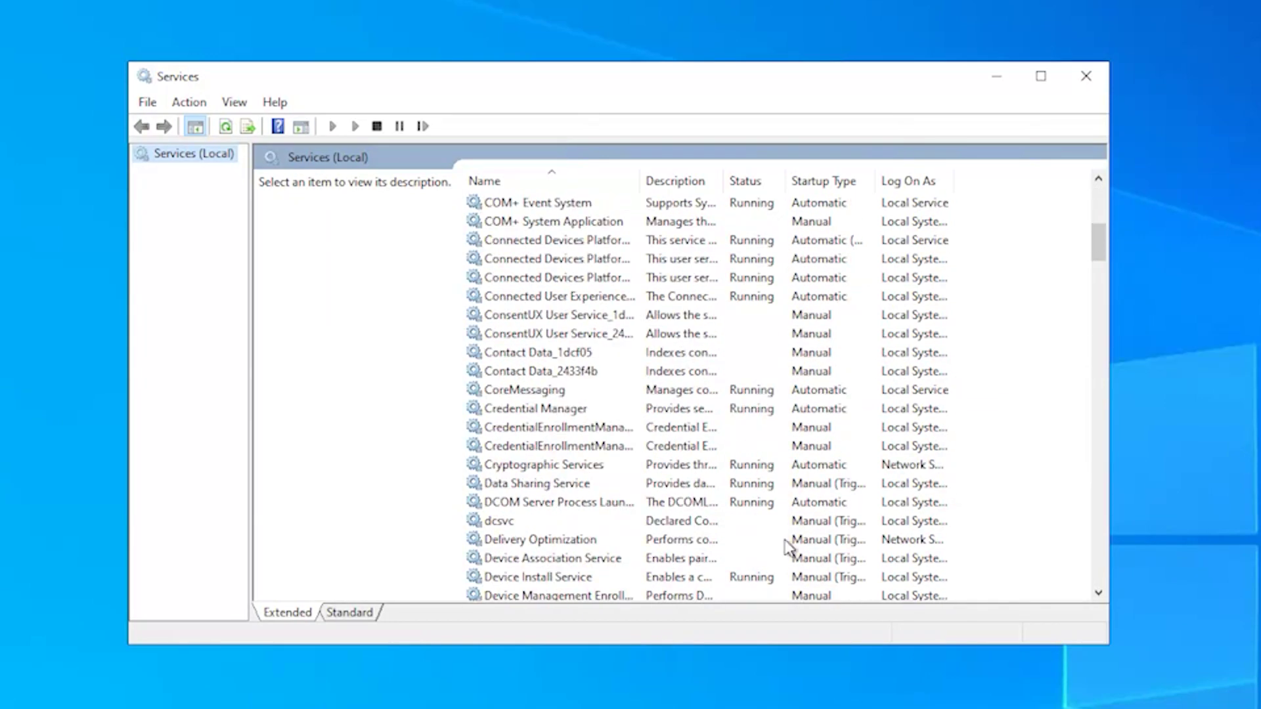
click(800, 408)
right_click(619, 417)
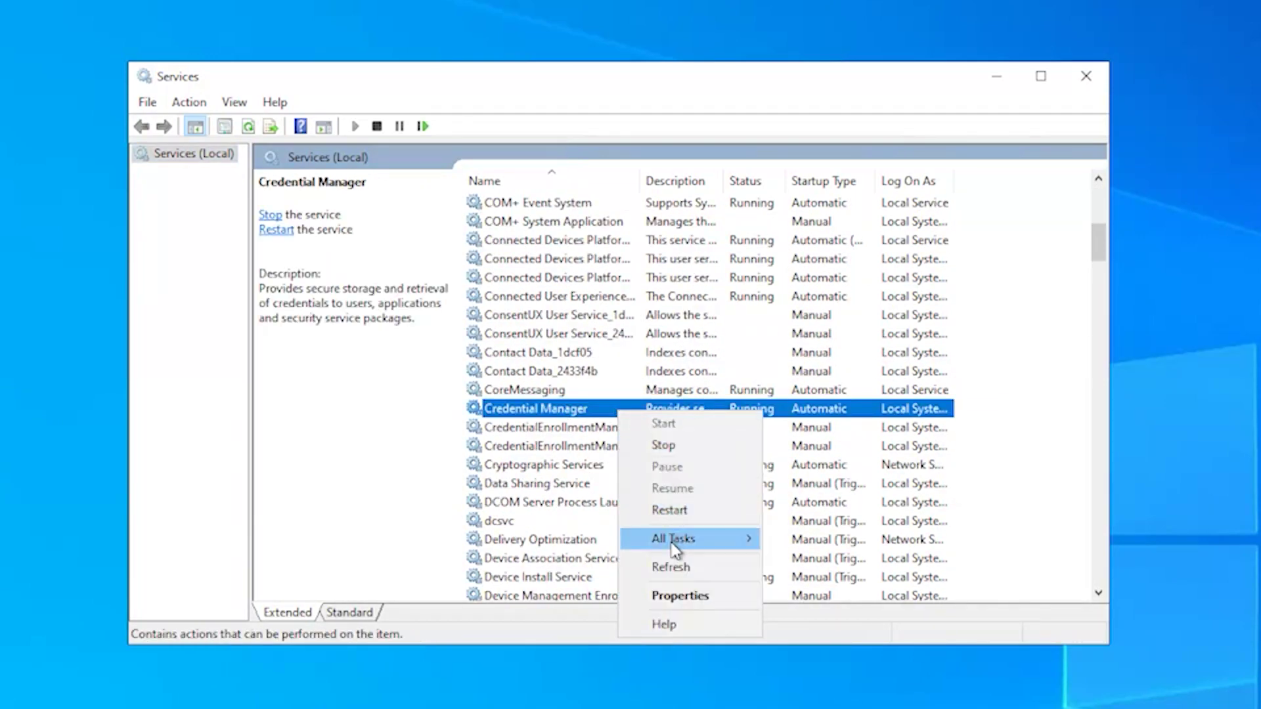
click(727, 518)
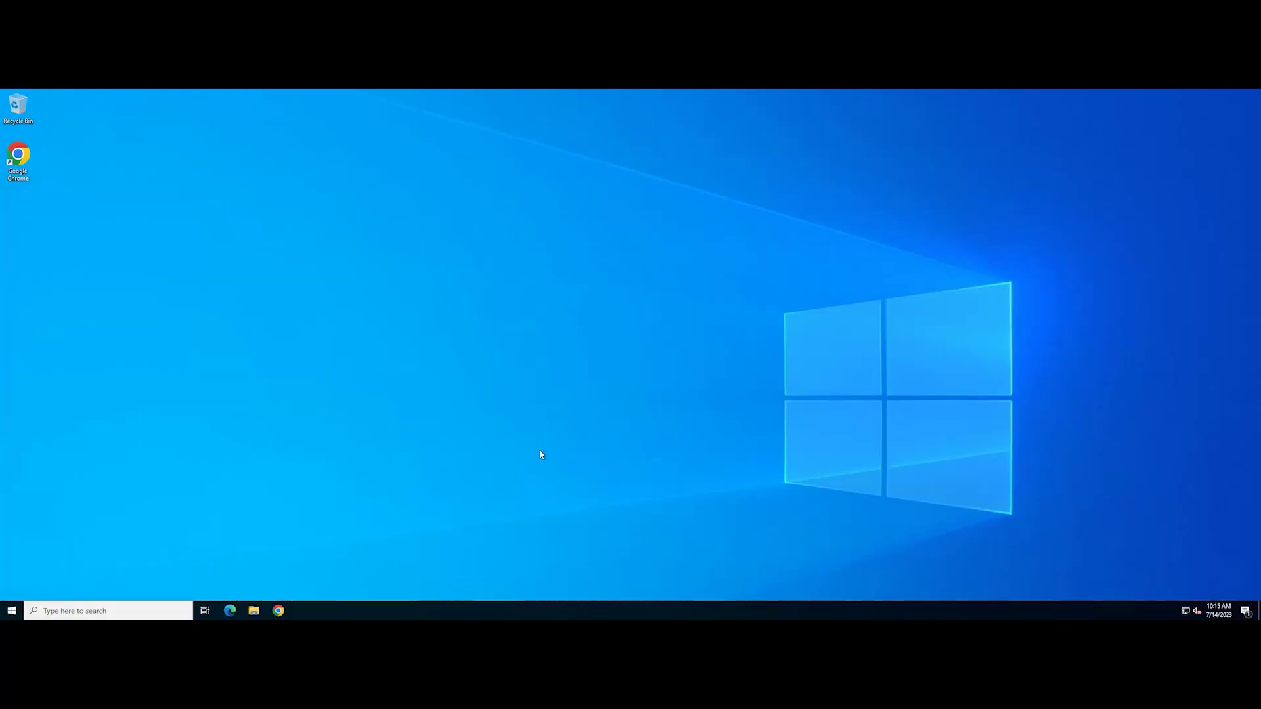
Run sfc /scannow in an elevated Command Prompt.
key(super+r)
text(cmd)
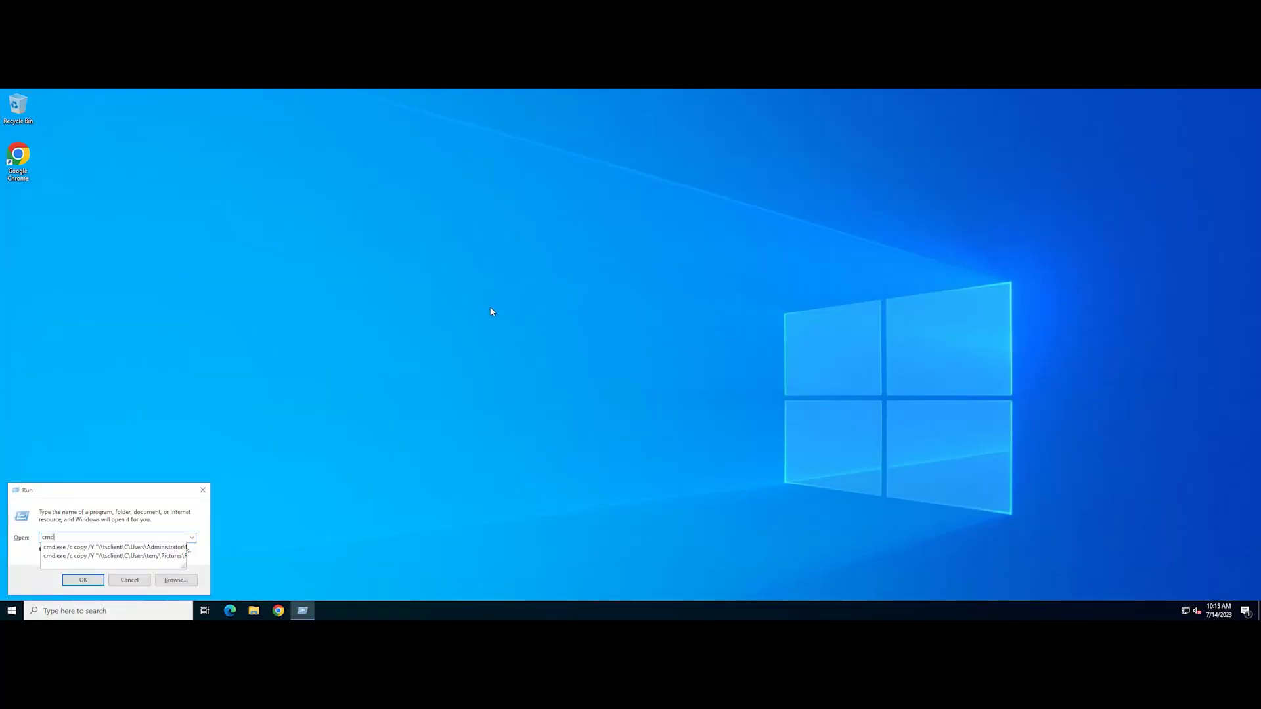
key(Return)
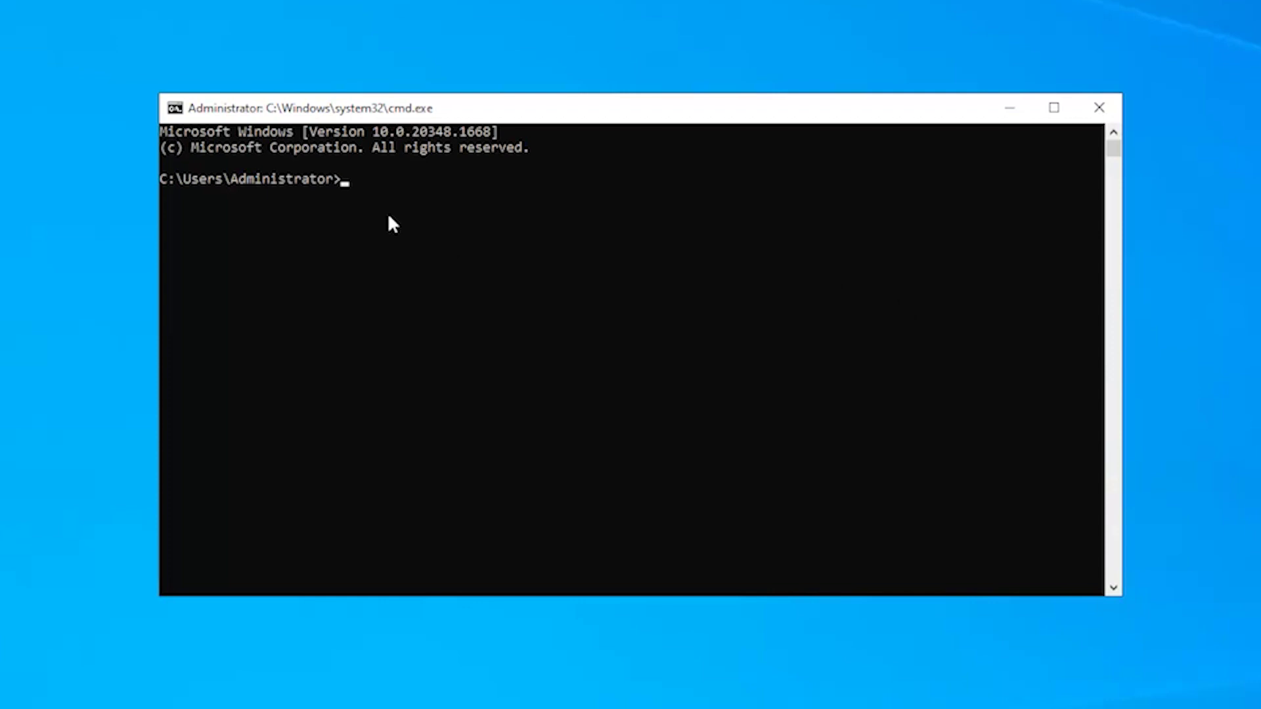
text(sfc/scannow)
key(Return)
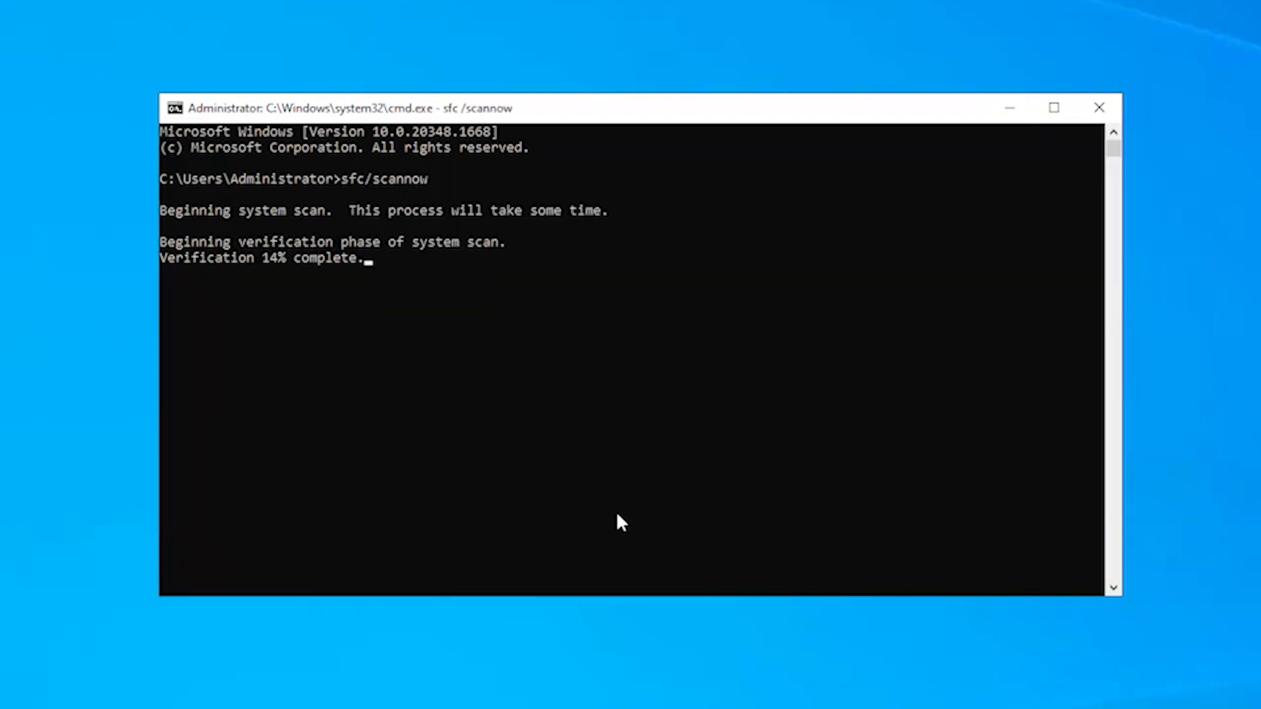
click(950, 397)
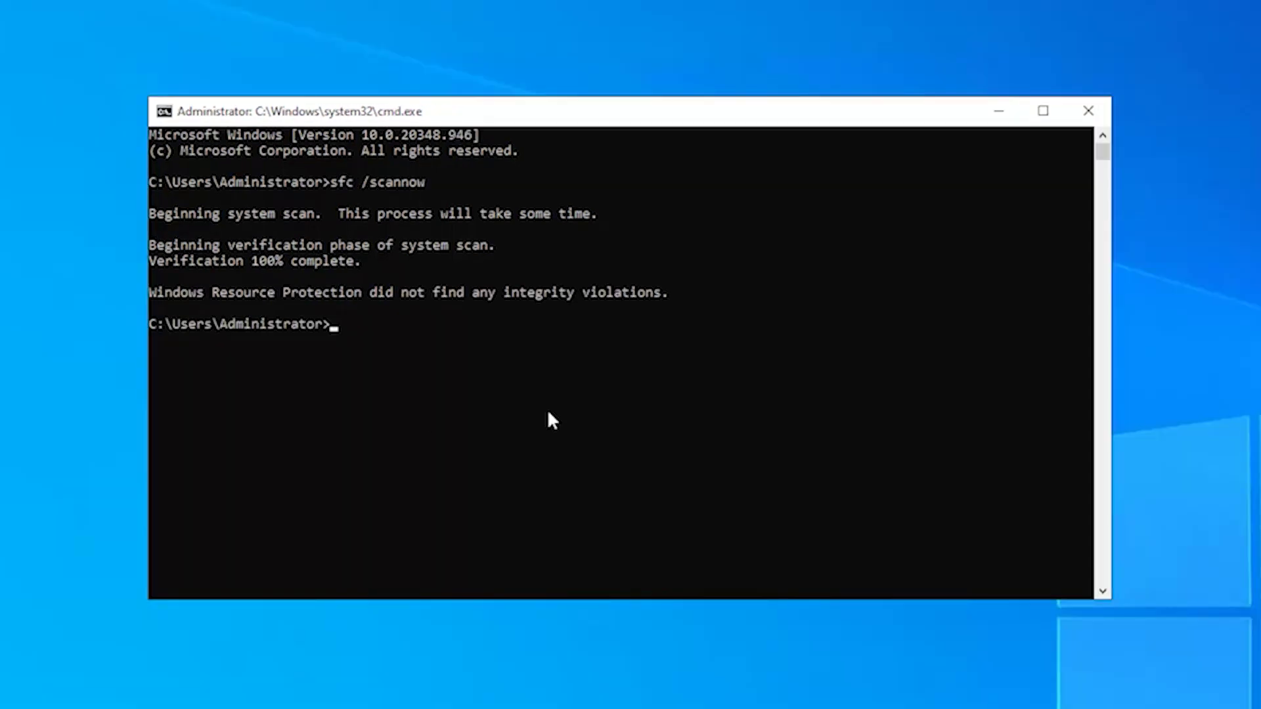
text(DISM /Online /Cleanup-Image /CheckHealth)
Run DISM /Online /Cleanup-Image with /CheckHealth, /ScanHealth and /RestoreHealth, then close Command Prompt.
key(Return)
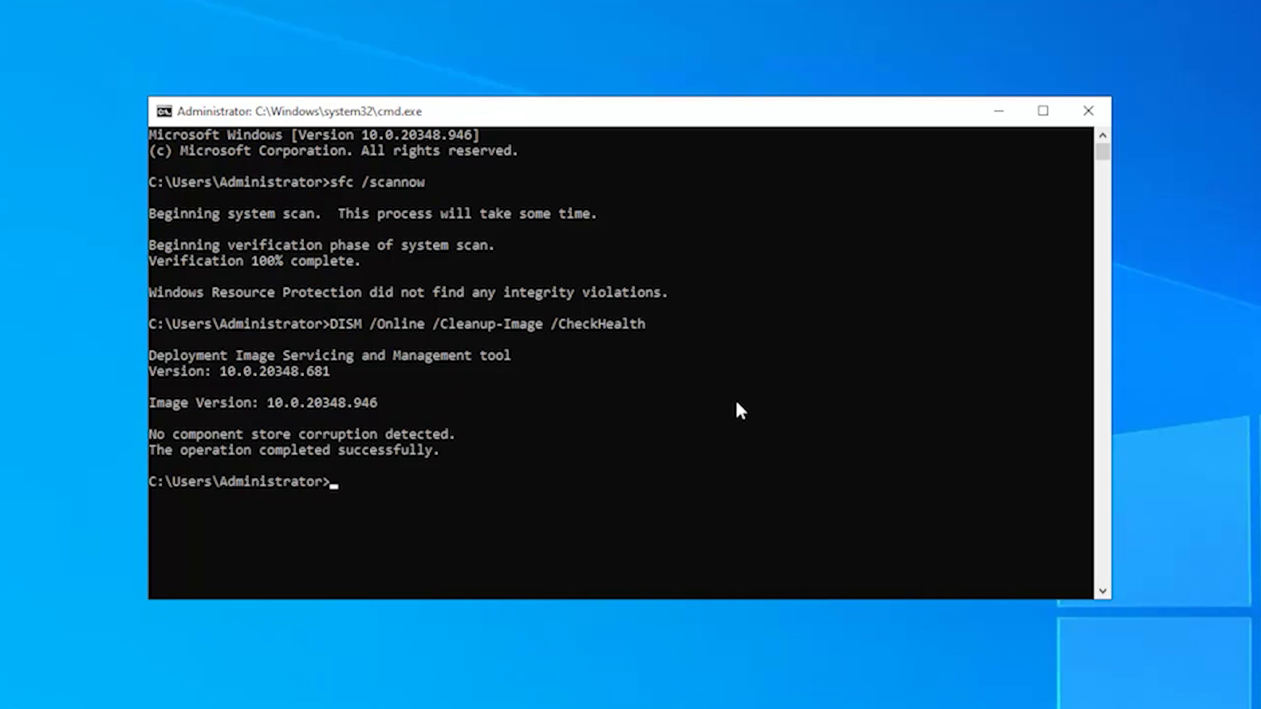
text(DISM /Online /Cleanup-Image /ScanHealth)
key(Return)
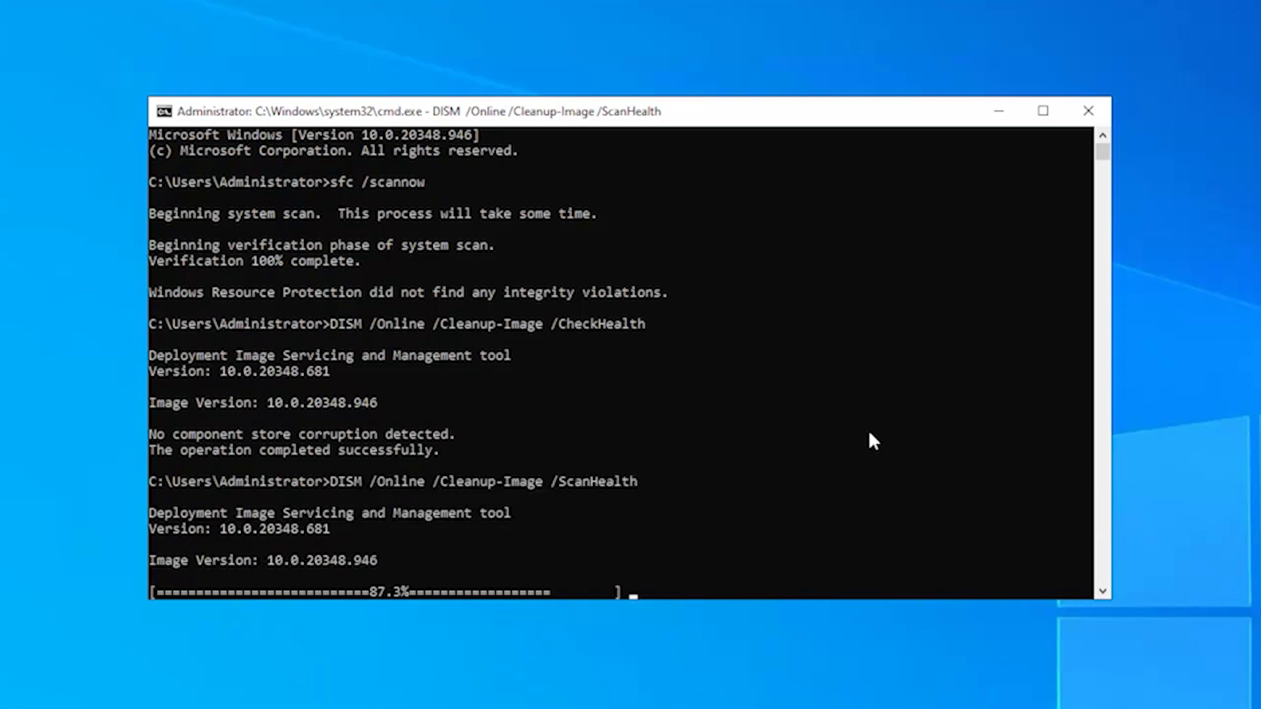
text(DISM /Online /Cleanup-Image /RestoreHea)
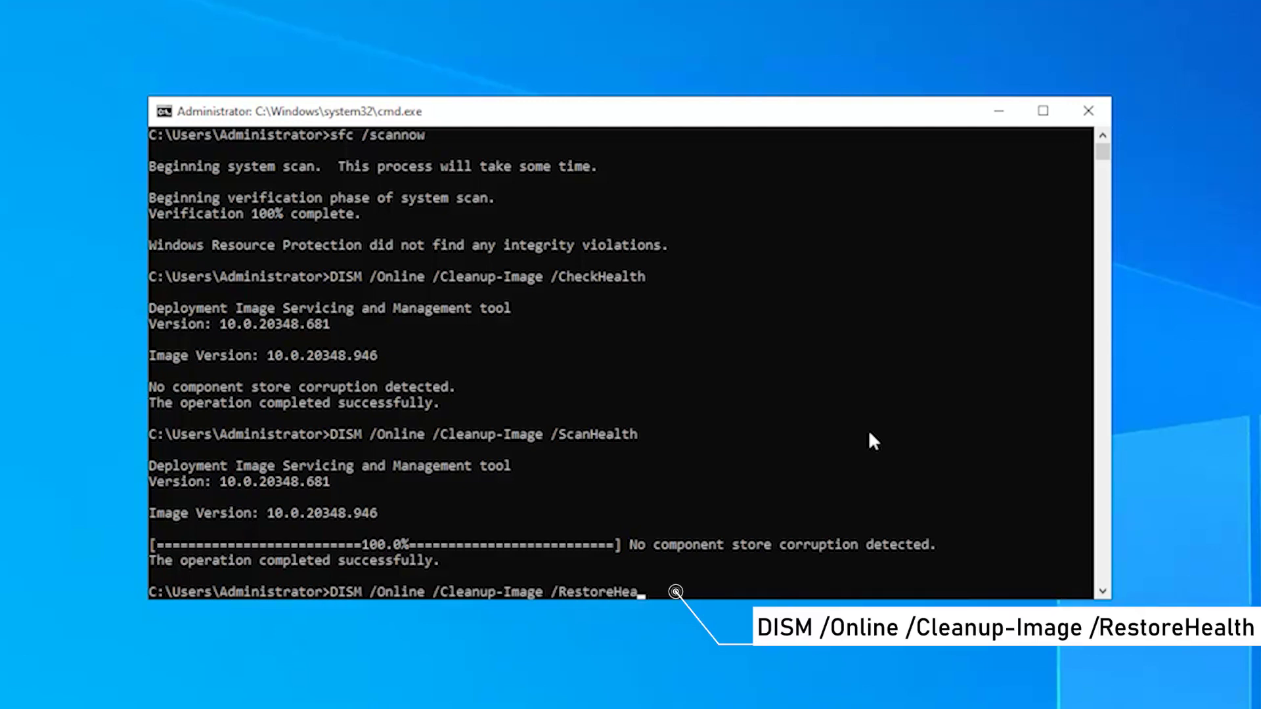
text(lth)
key(Return)
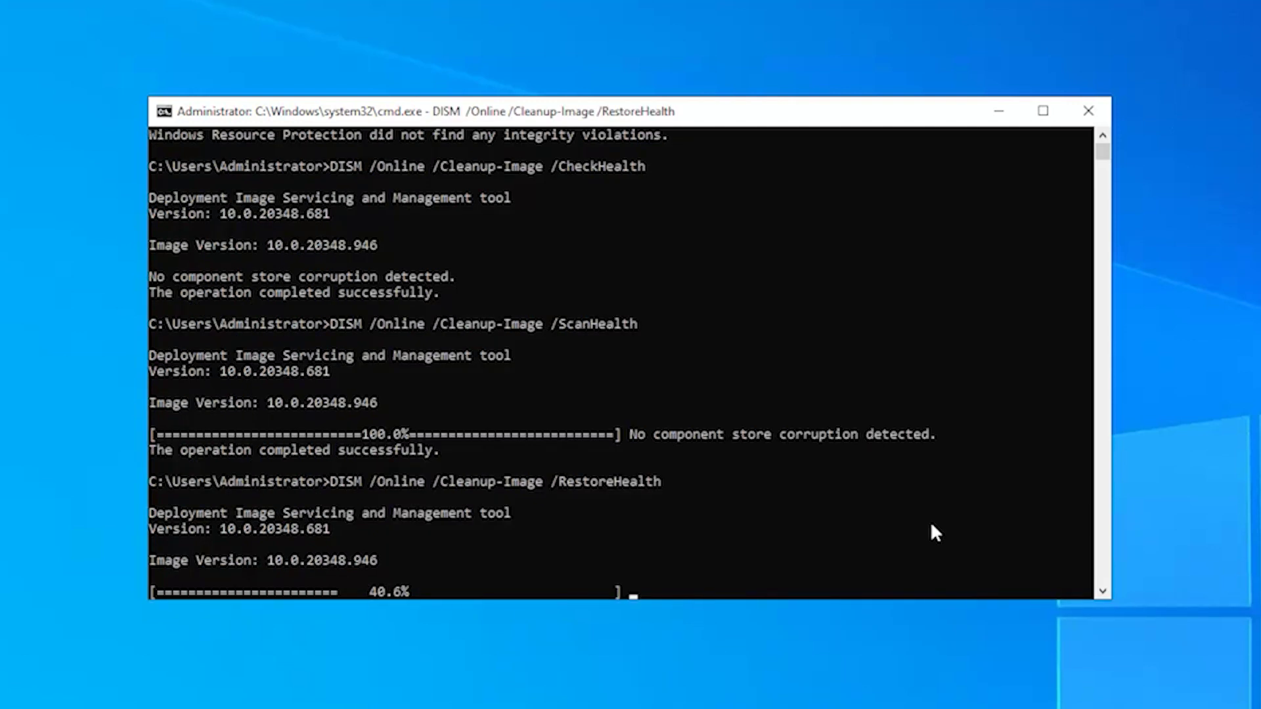
click(380, 528)
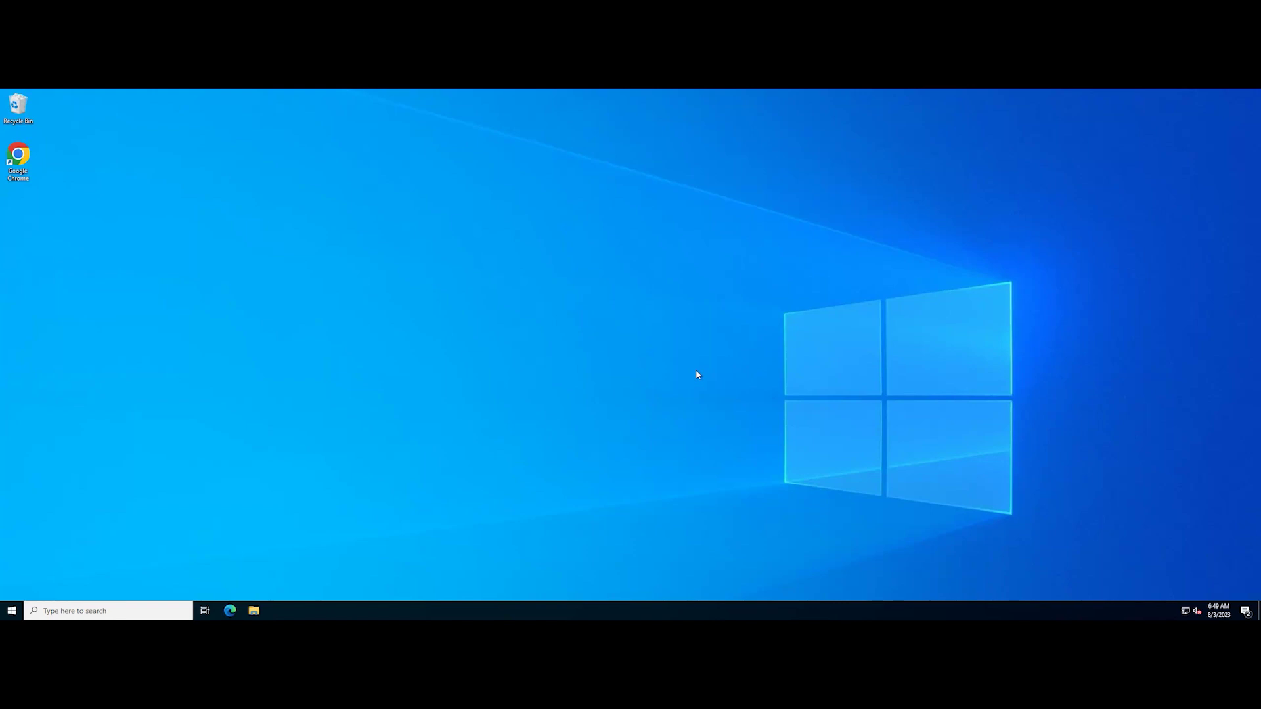
Open %appdata%\Microsoft and bring up the Credentials folder's context menu.
key(super+r)
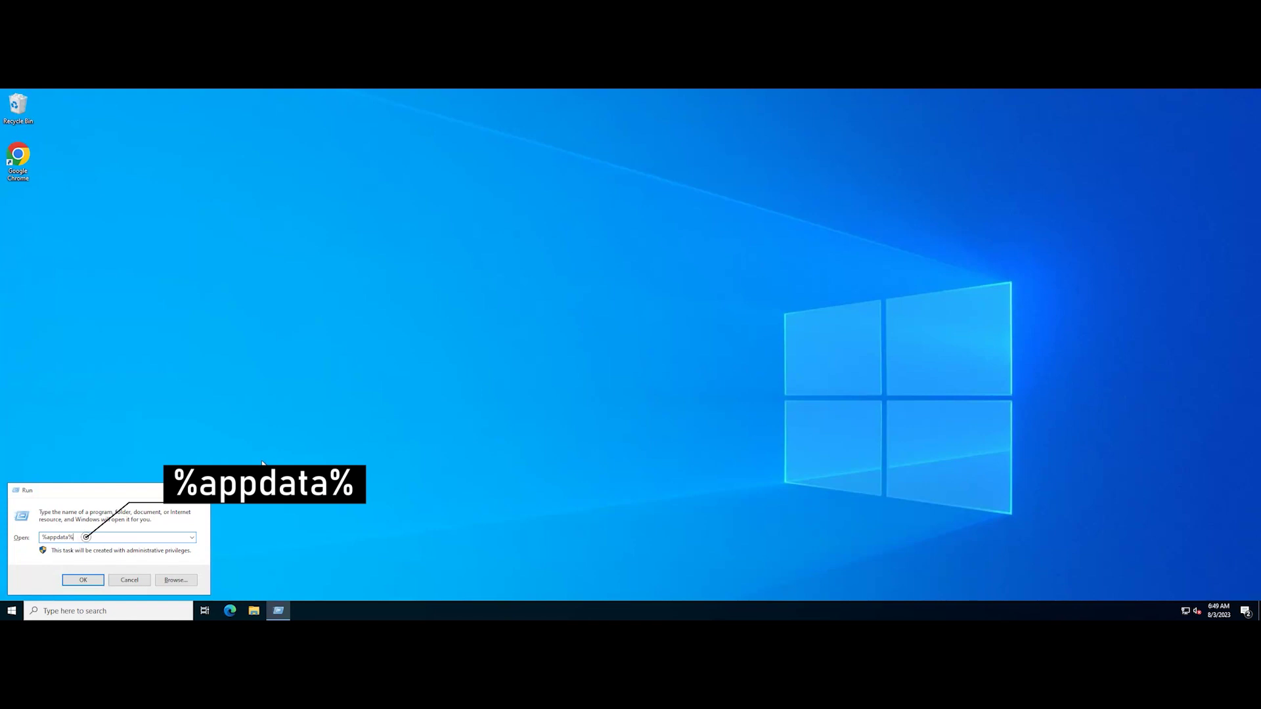
key(Return)
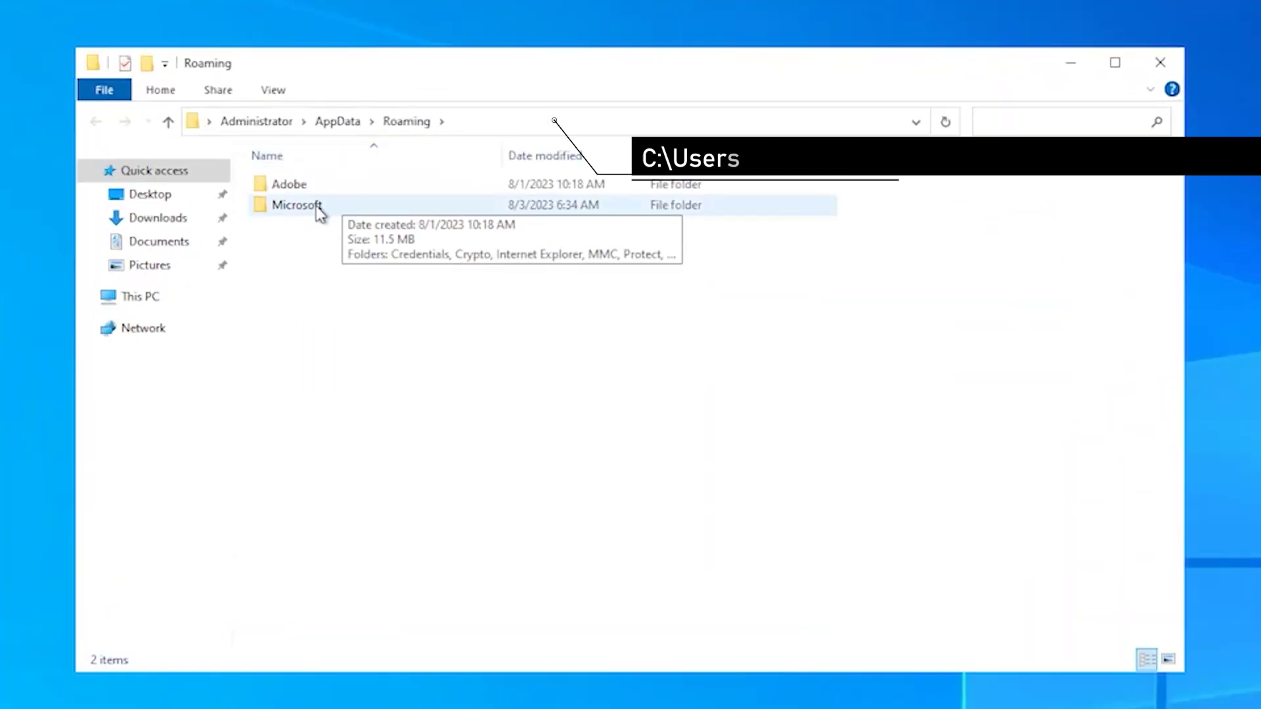
double_click(389, 214)
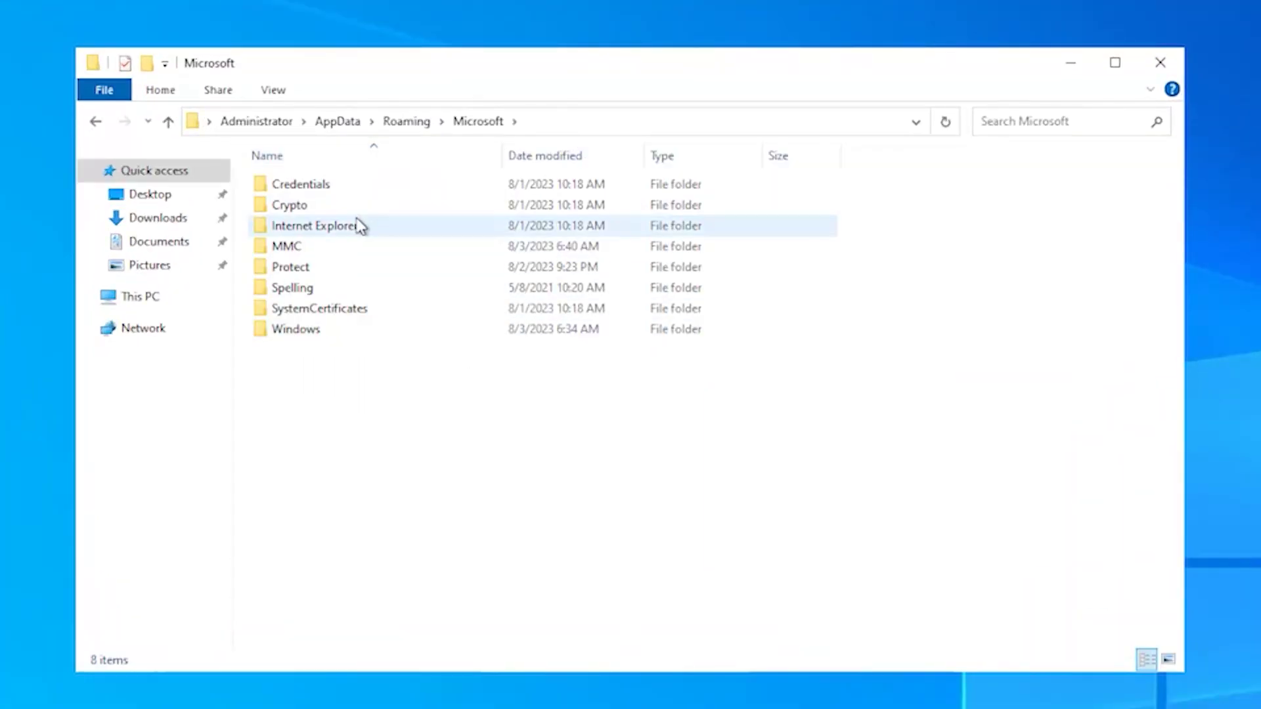
click(344, 188)
right_click(377, 191)
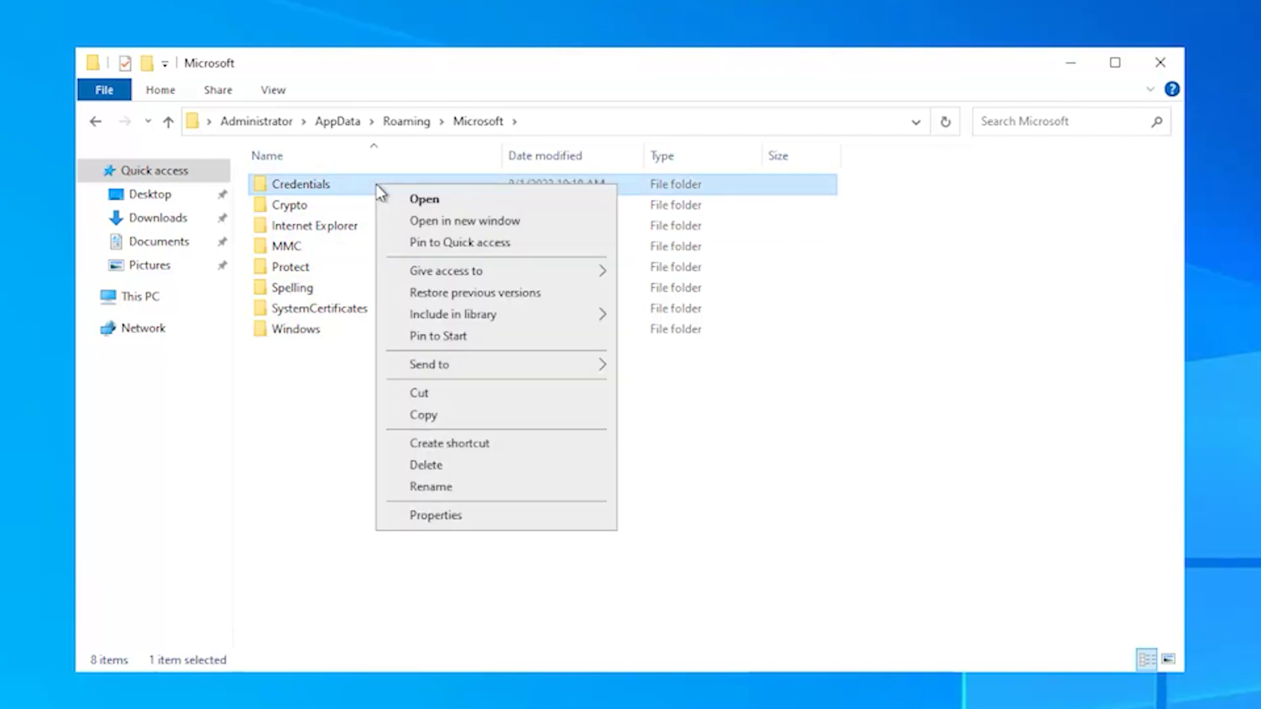
Change the Credentials folder's owner to Administrator in Advanced Security Settings.
click(422, 517)
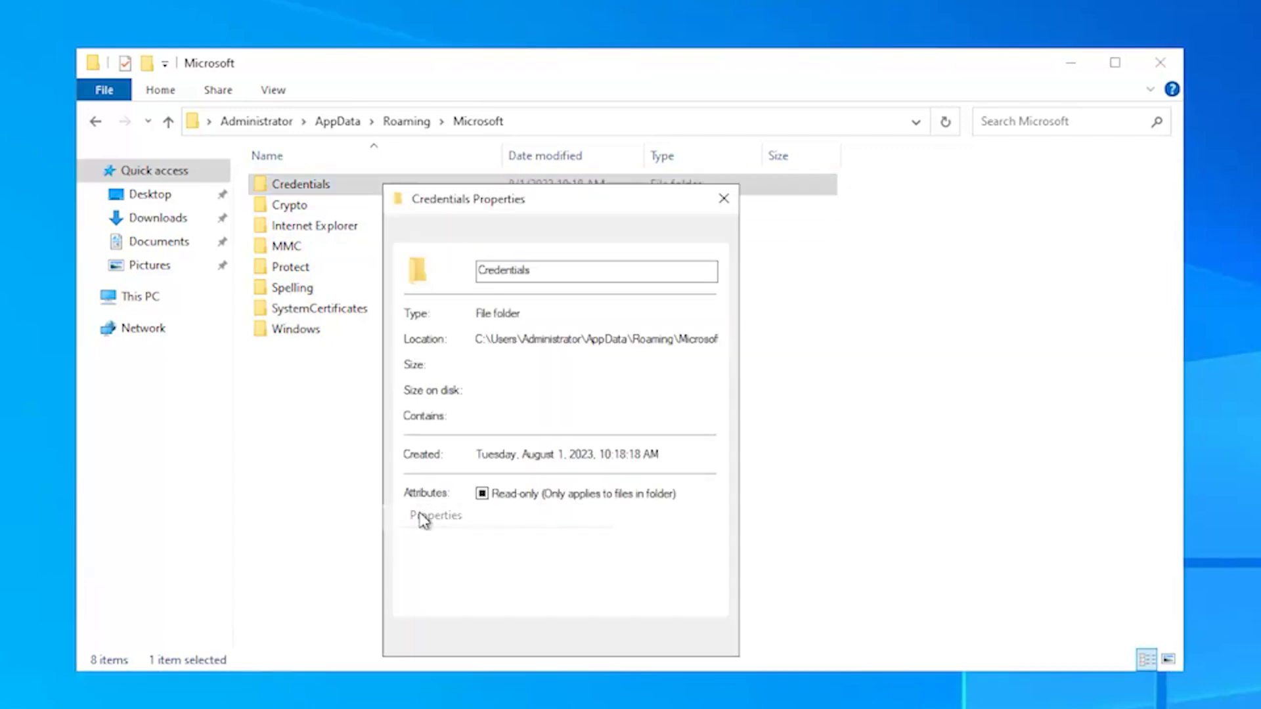
click(518, 237)
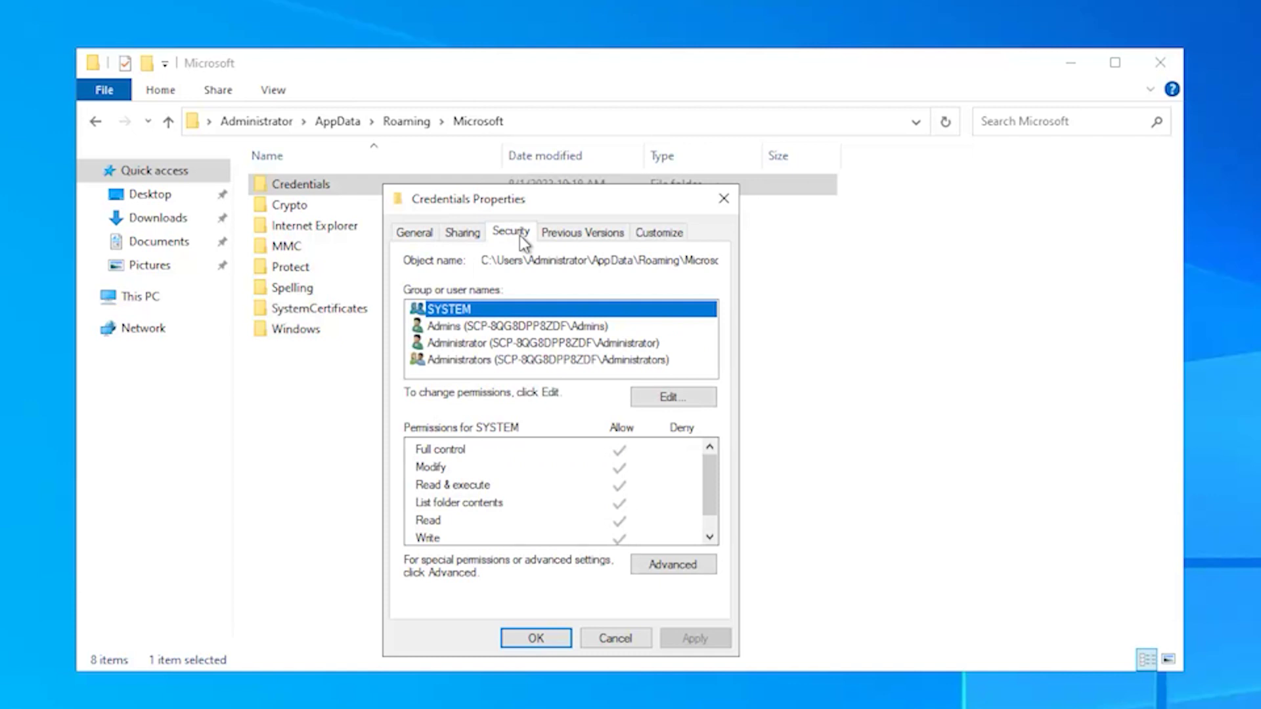
click(673, 571)
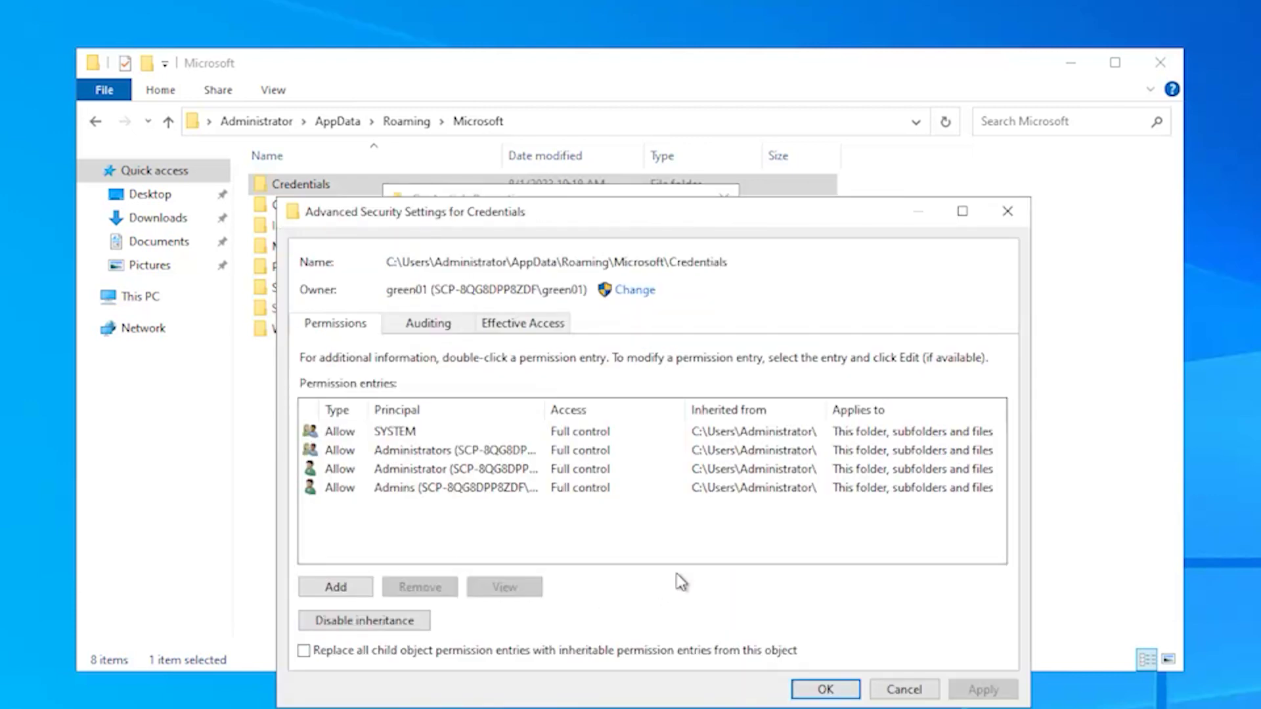
click(631, 290)
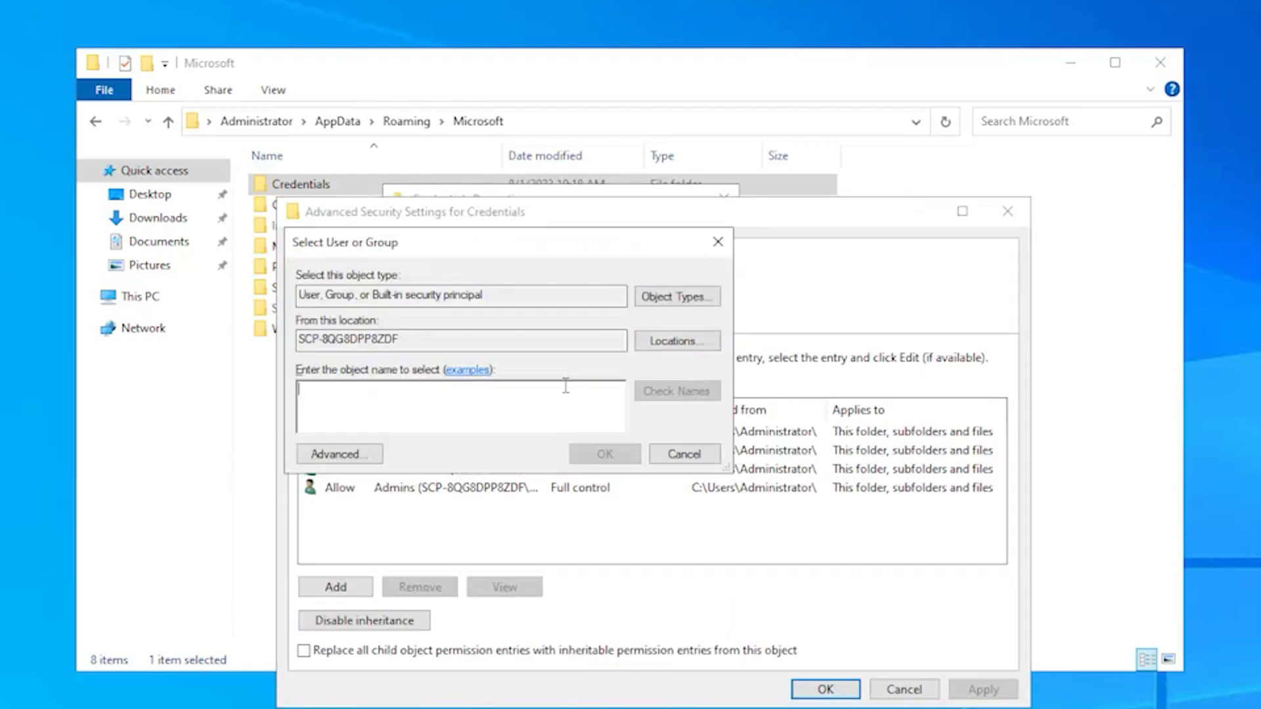
text(administrator)
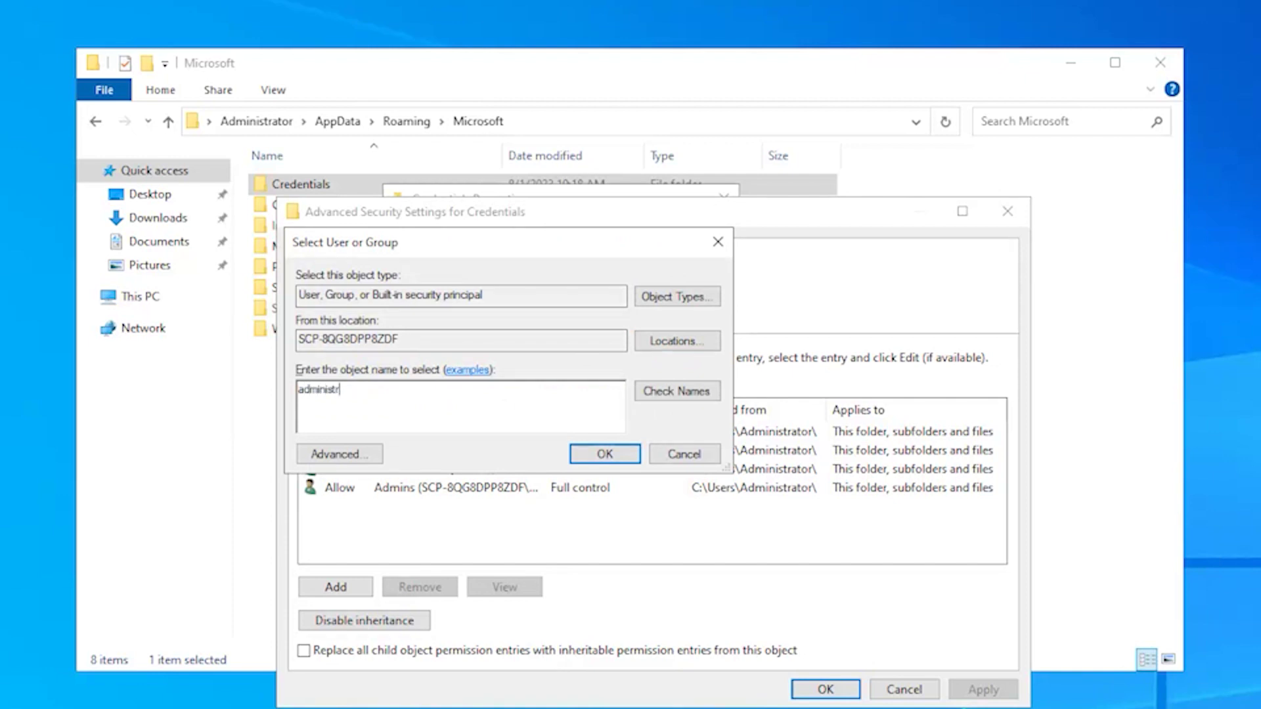
click(680, 390)
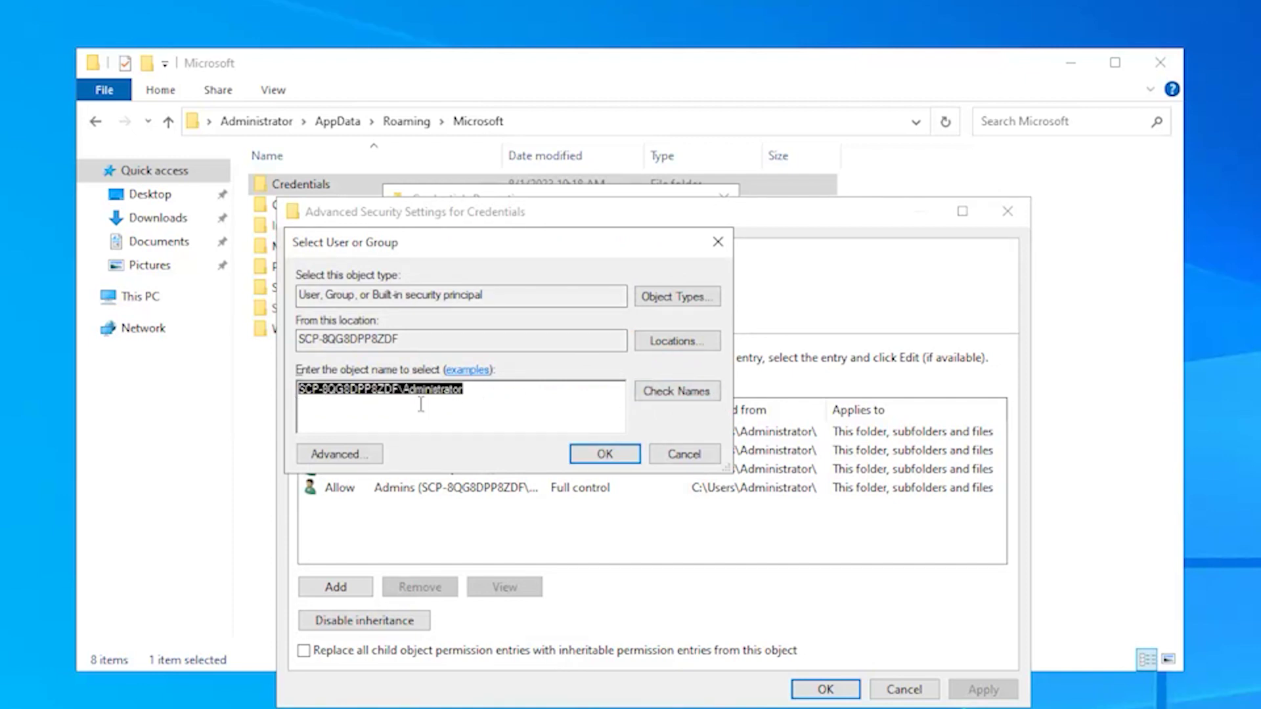
click(597, 453)
Apply Administrator ownership to all subcontainers and objects, then close the dialogs.
drag(469, 290, 385, 292)
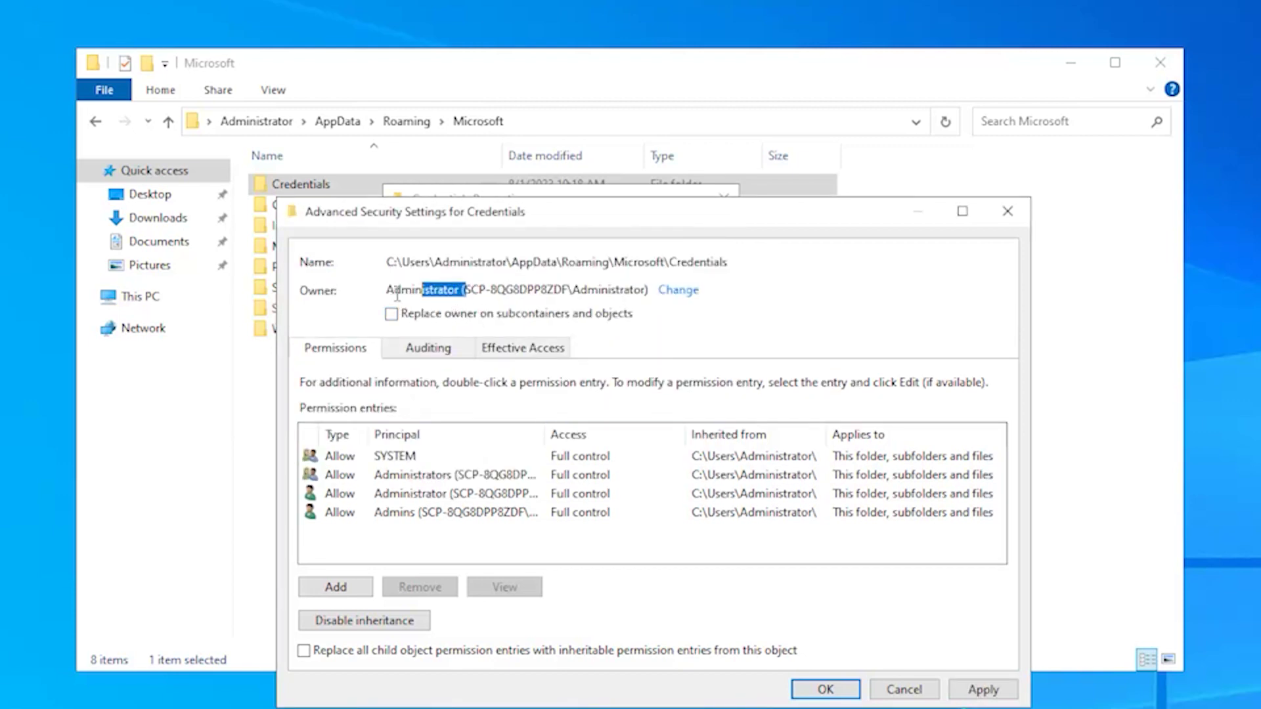
click(391, 313)
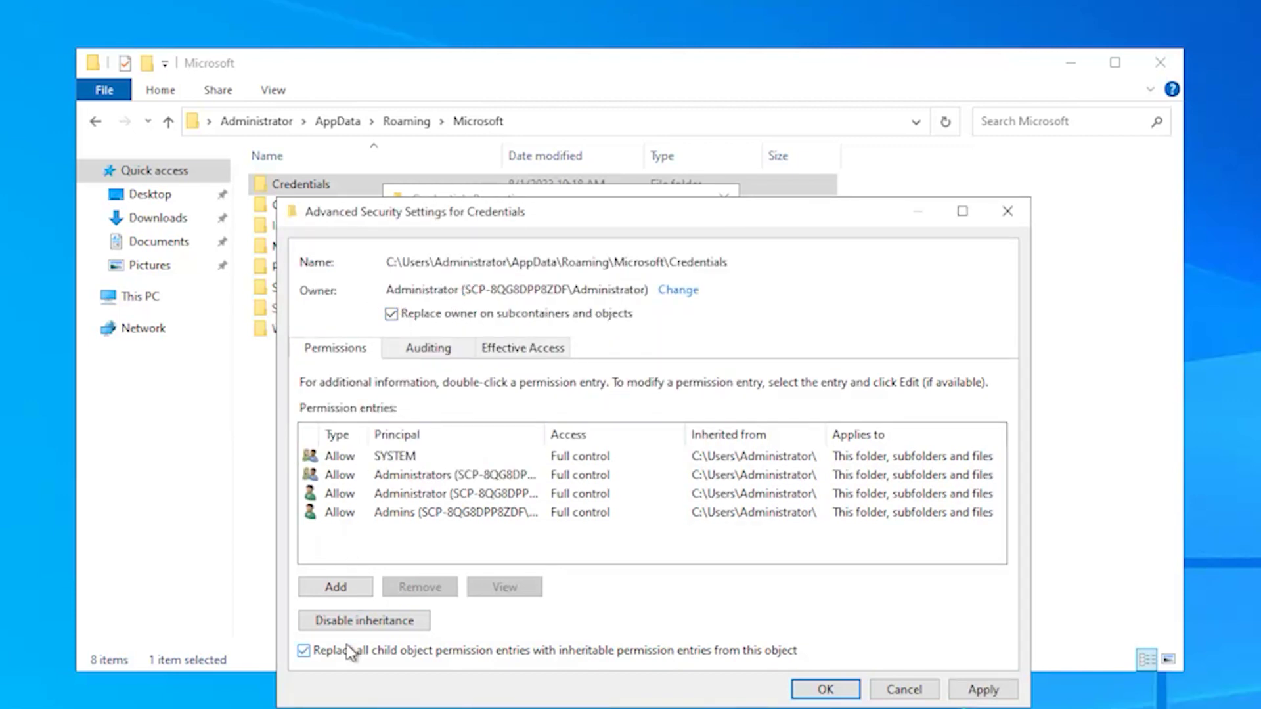
click(983, 689)
click(813, 542)
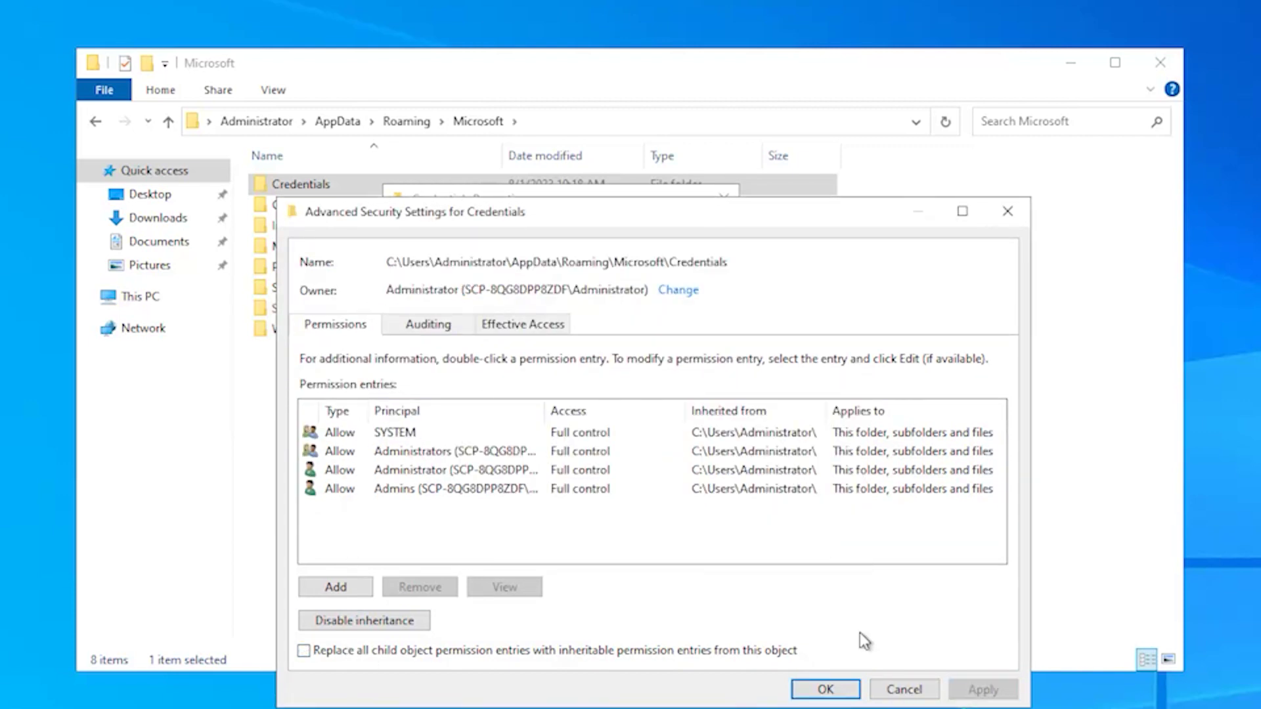
click(825, 689)
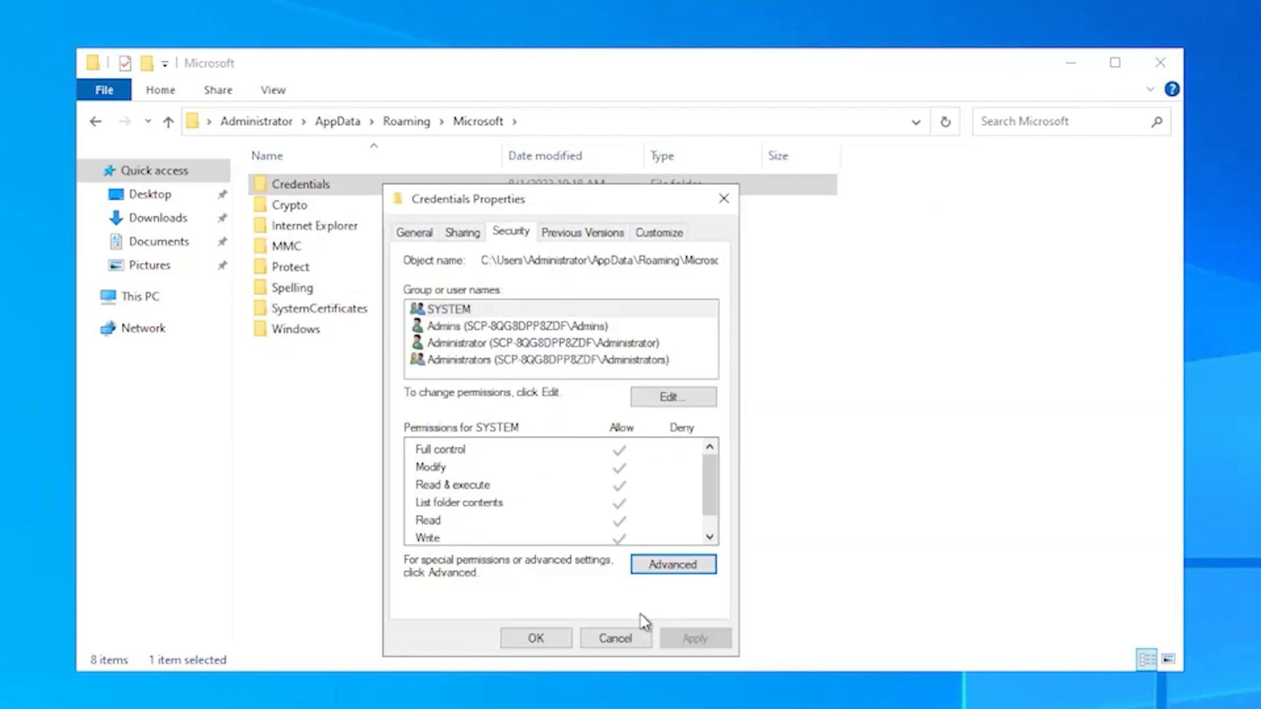
click(544, 636)
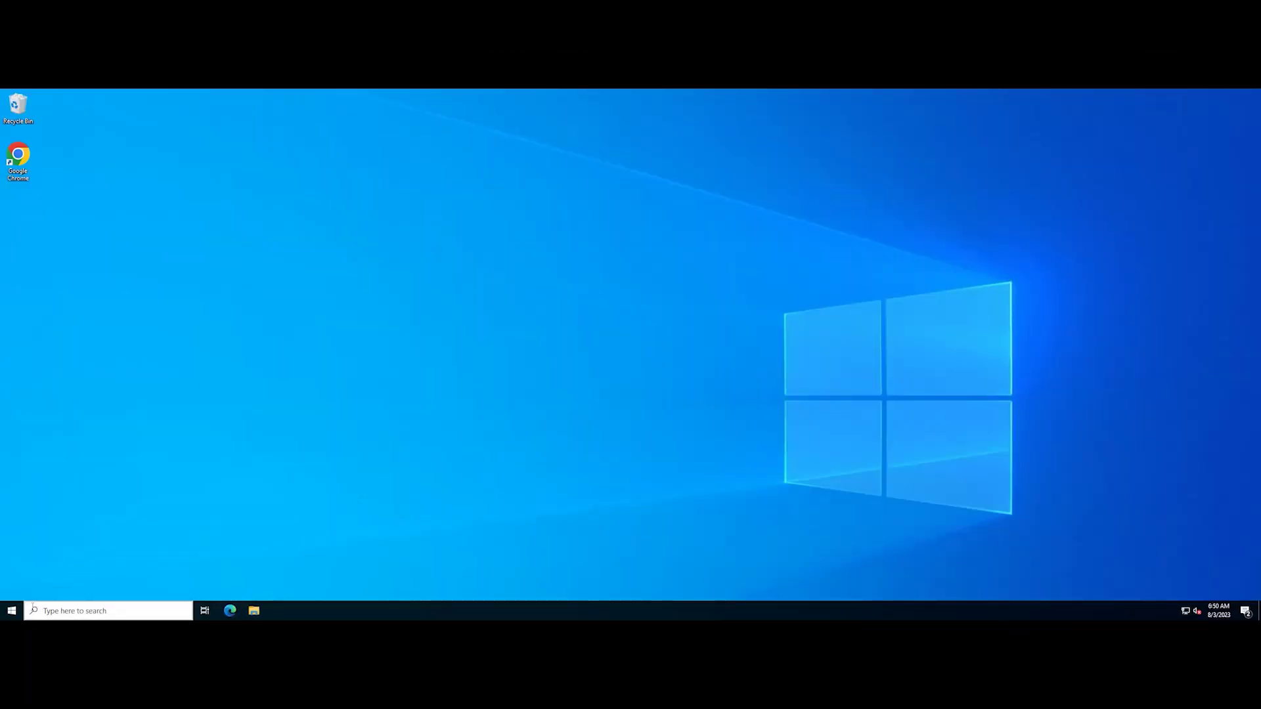
Restart the server despite other signed-in users.
click(11, 611)
click(33, 589)
click(40, 564)
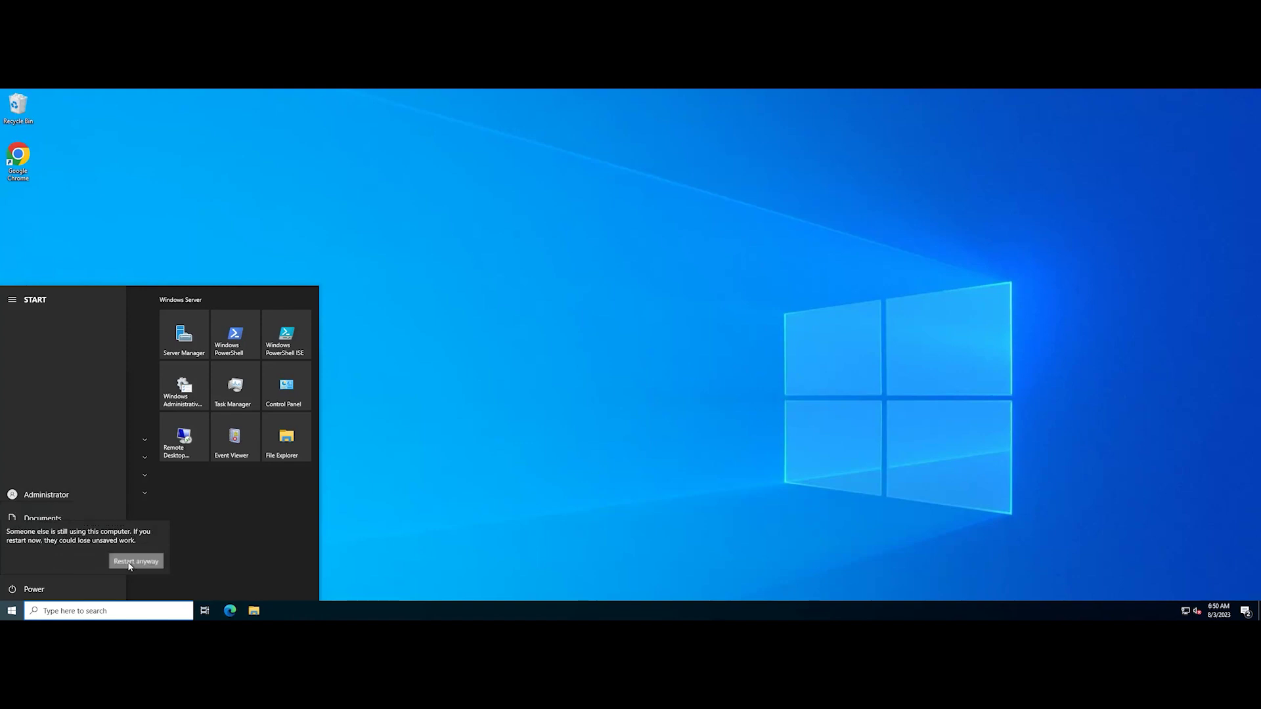